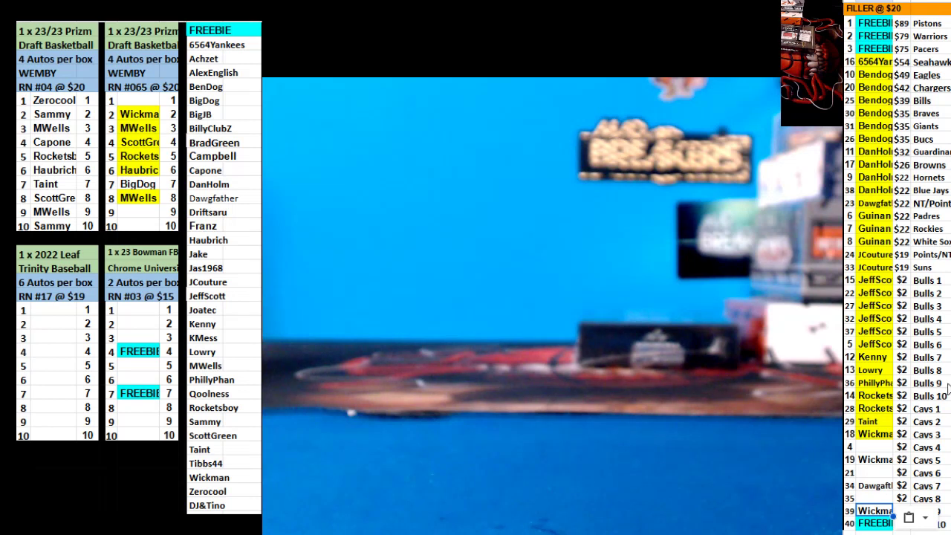
- Fill the new filler names in rows 19, 34 and 39 yellow
{"action": "left_click", "coordinate": [885, 464]}
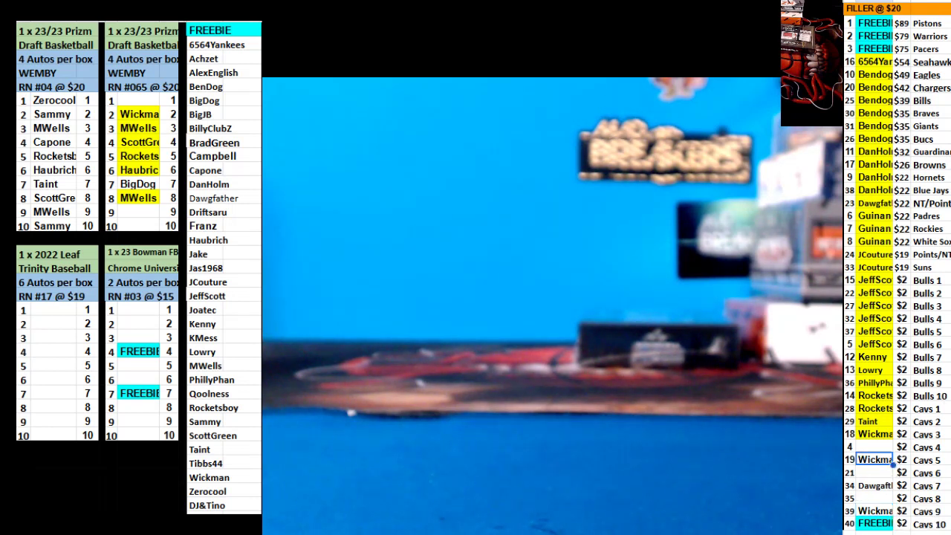
{"action": "left_click", "coordinate": [6, 30]}
{"action": "left_click", "coordinate": [876, 511]}
{"action": "key", "text": "ctrl+y"}
{"action": "left_click", "coordinate": [875, 485]}
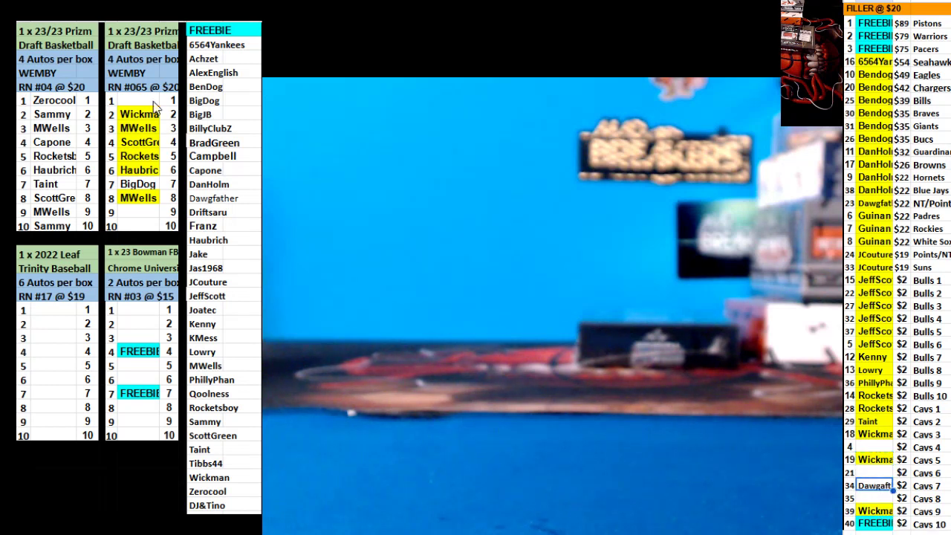
{"action": "left_click", "coordinate": [6, 31]}
{"action": "left_click", "coordinate": [72, 47]}
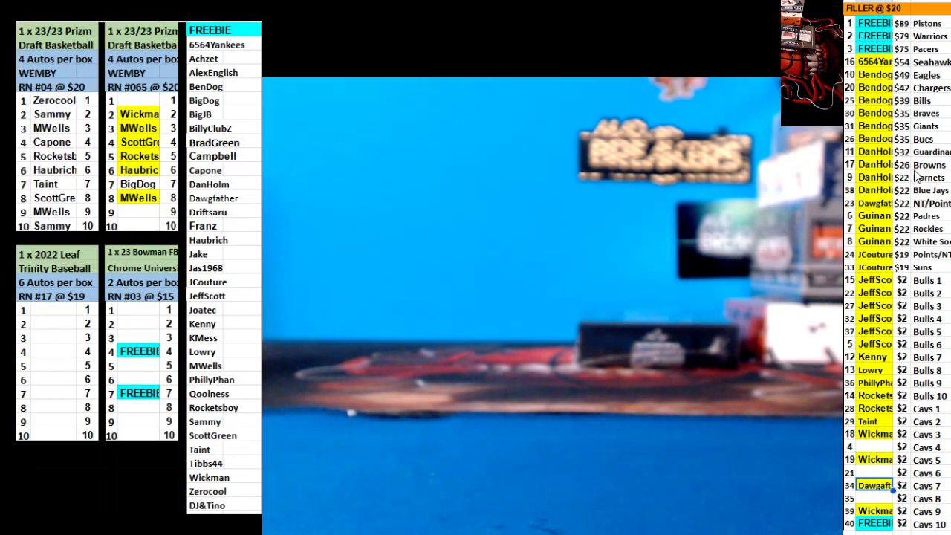
- Sort the filler names in rows 16 to 39 alphabetically
{"action": "left_click_drag", "start_coordinate": [855, 66], "coordinate": [870, 512]}
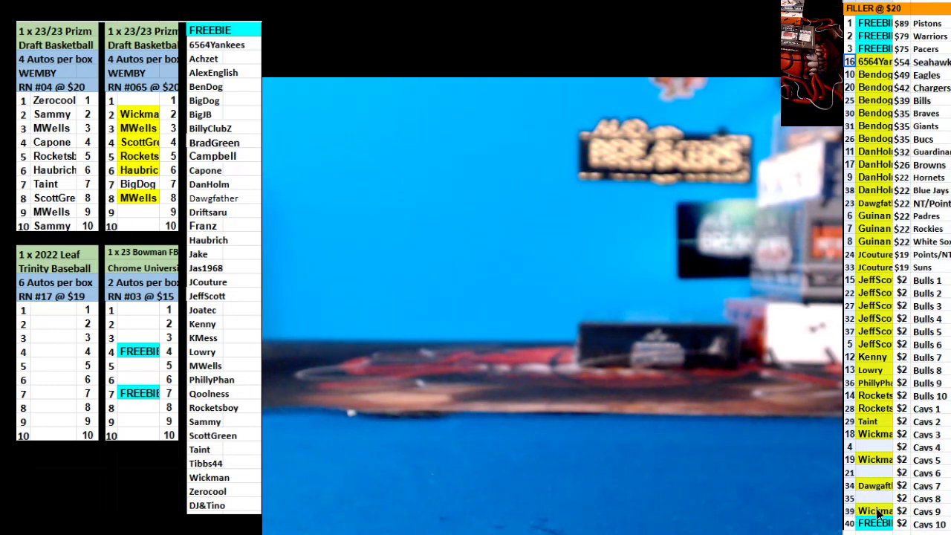
{"action": "right_click", "coordinate": [863, 173]}
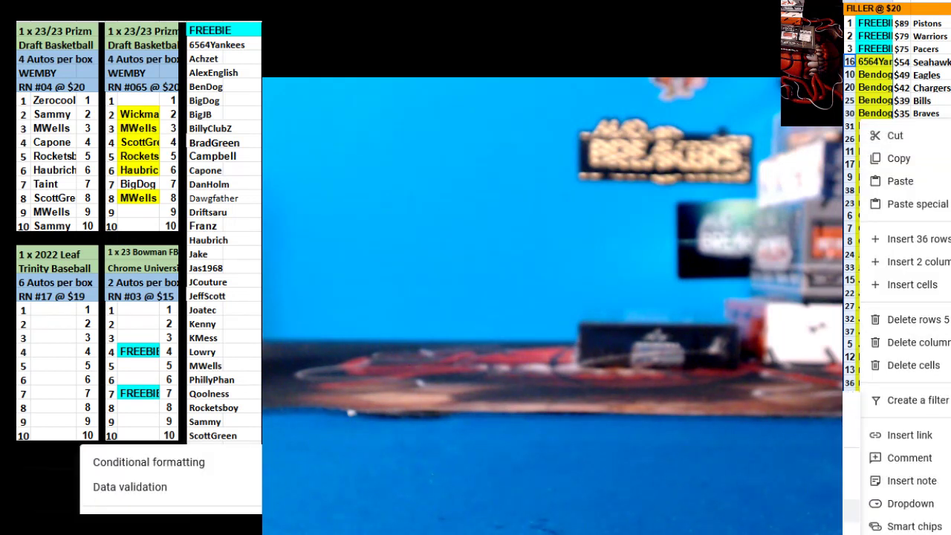
{"action": "left_click", "coordinate": [148, 360]}
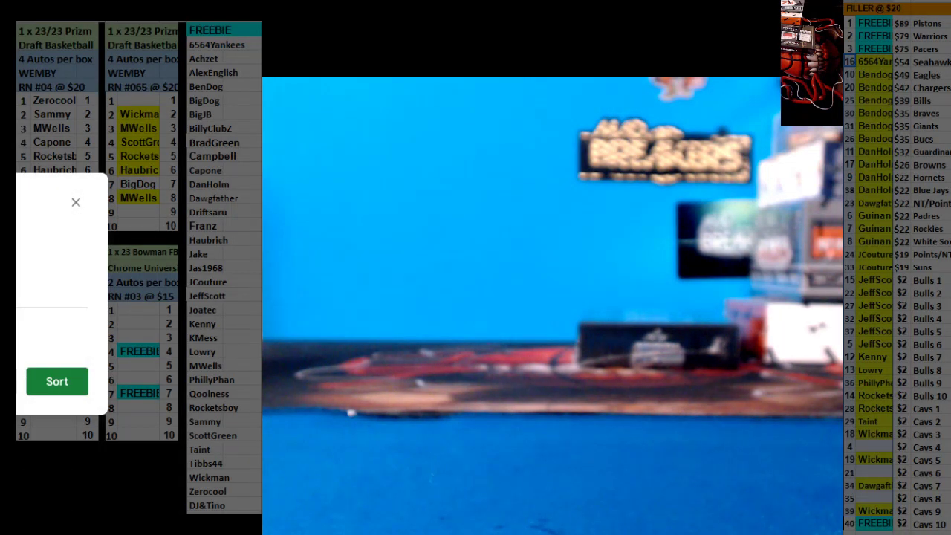
{"action": "left_click", "coordinate": [58, 381]}
- Sort the name column from 6564Yankees to DJ&Tino alphabetically
{"action": "left_click_drag", "start_coordinate": [206, 506], "coordinate": [202, 69]}
{"action": "right_click", "coordinate": [202, 69]}
{"action": "mouse_move", "coordinate": [881, 516]}
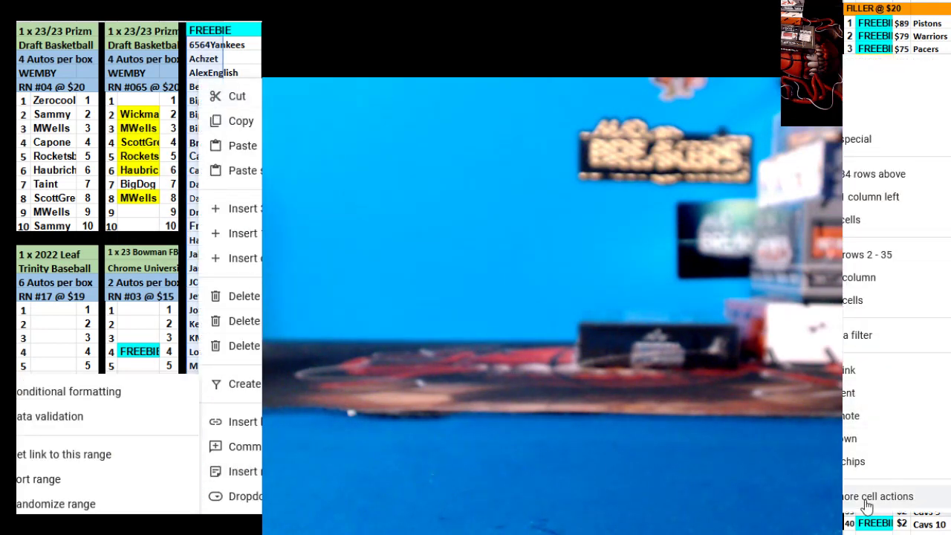
{"action": "left_click", "coordinate": [26, 479]}
{"action": "left_click", "coordinate": [57, 381]}
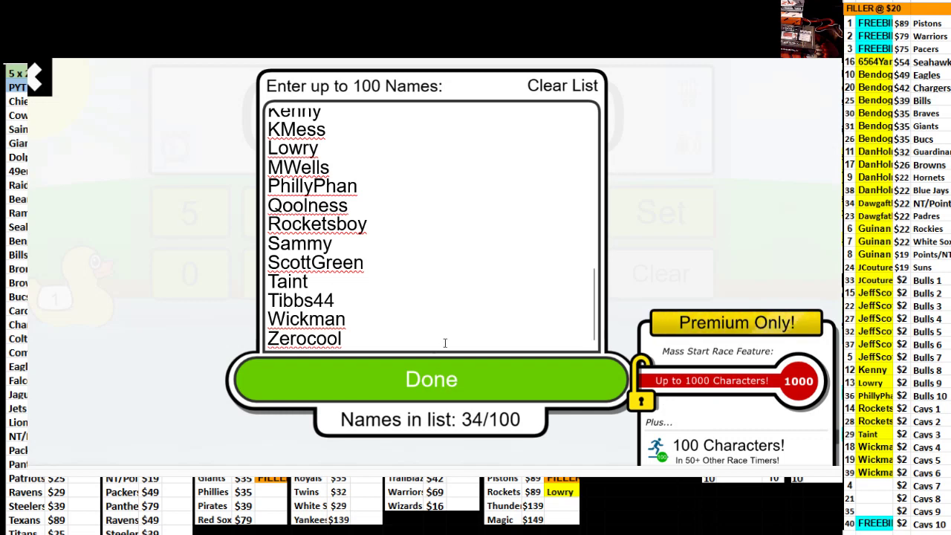
- Enter Sammy in the empty row 21 name slot and paste it into row 4
{"action": "scroll", "coordinate": [435, 308], "scroll_direction": "up", "scroll_amount": 10}
{"action": "scroll", "coordinate": [434, 307], "scroll_direction": "down", "scroll_amount": 3}
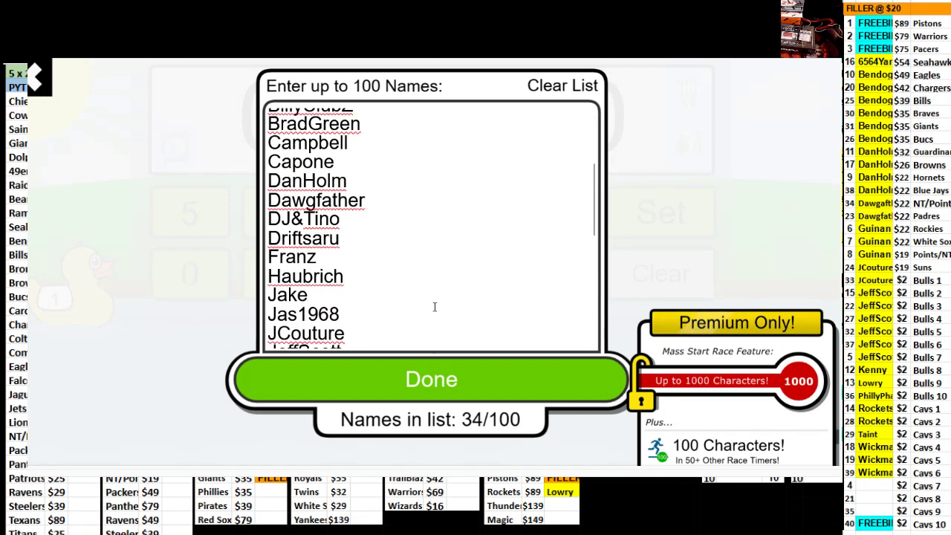
{"action": "scroll", "coordinate": [435, 306], "scroll_direction": "down", "scroll_amount": 3}
{"action": "scroll", "coordinate": [435, 307], "scroll_direction": "down", "scroll_amount": 5}
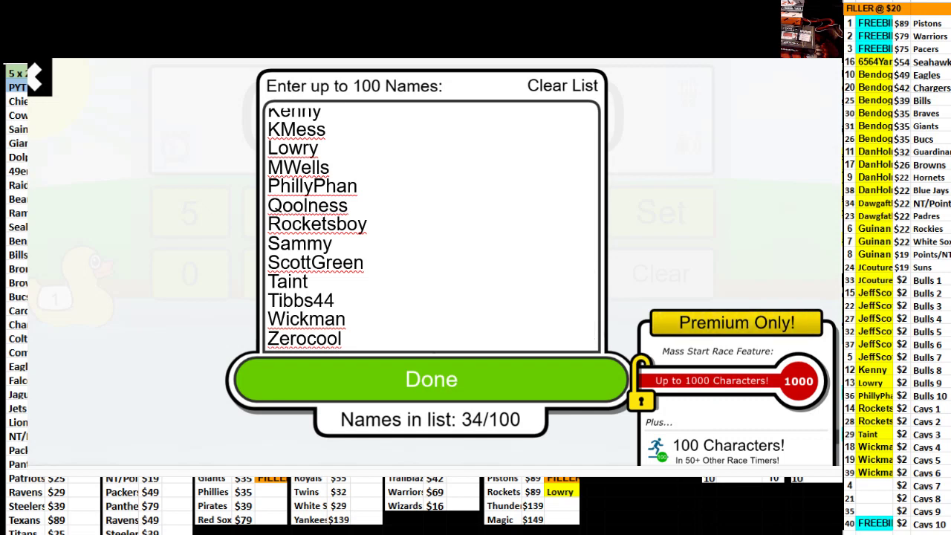
{"action": "left_click", "coordinate": [873, 498]}
{"action": "type", "text": "S"}
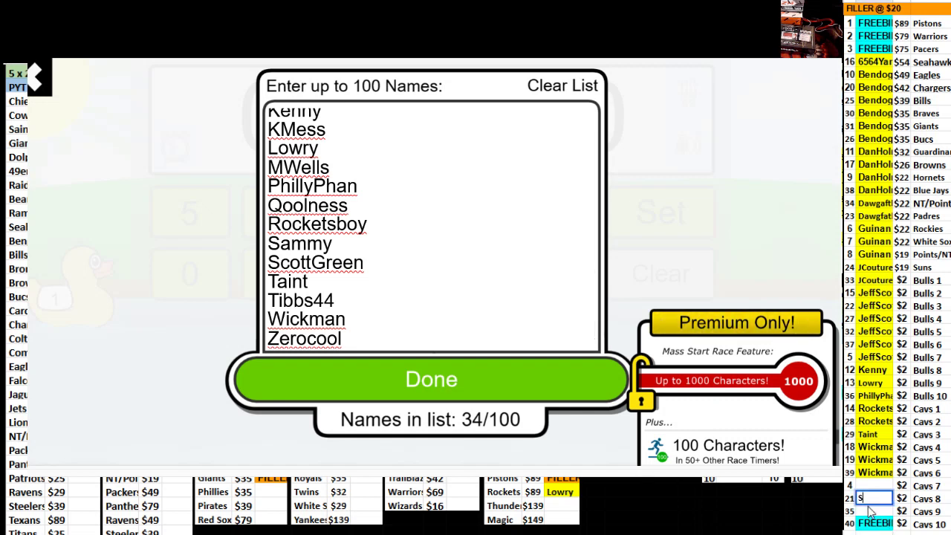
{"action": "type", "text": "ammy"}
{"action": "left_click", "coordinate": [902, 485]}
{"action": "key", "text": "Left"}
{"action": "type", "text": "Sammy"}
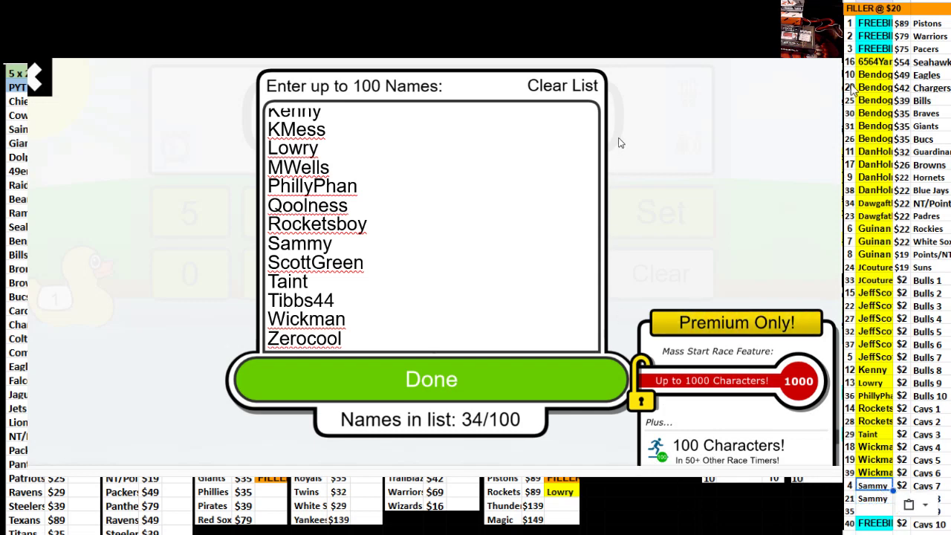
{"action": "left_click", "coordinate": [881, 488]}
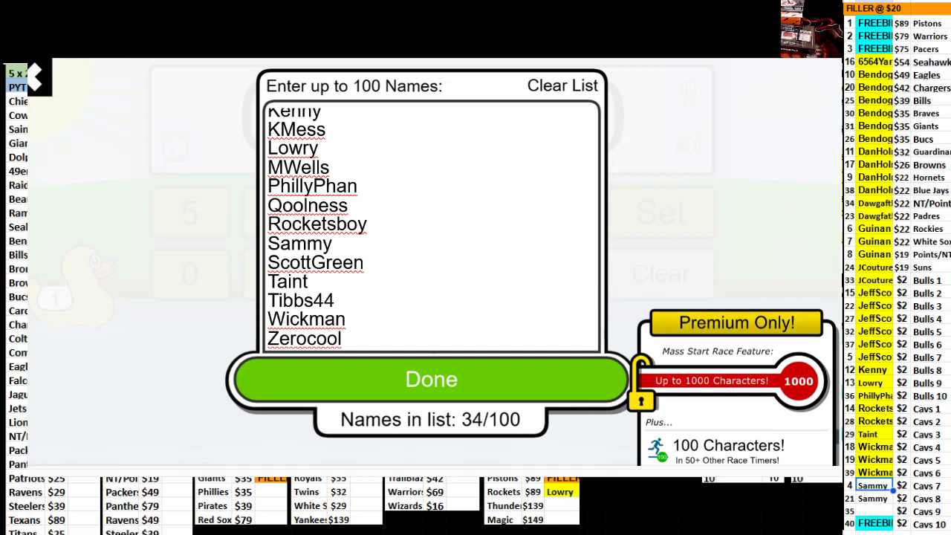
- Paste the filler names onto a new line at the end of the race list
{"action": "left_click", "coordinate": [875, 499]}
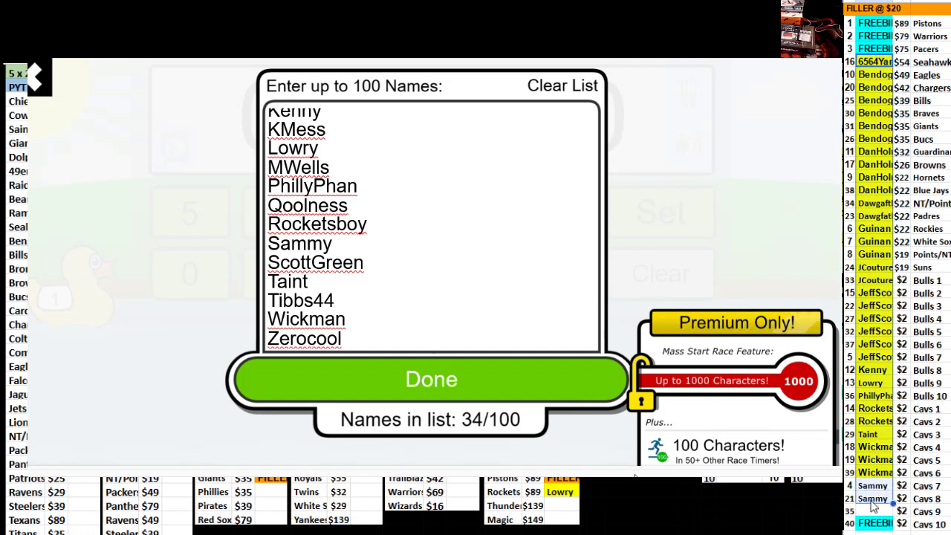
{"action": "scroll", "coordinate": [390, 361], "scroll_direction": "down", "scroll_amount": 2}
{"action": "scroll", "coordinate": [338, 385], "scroll_direction": "up", "scroll_amount": 2}
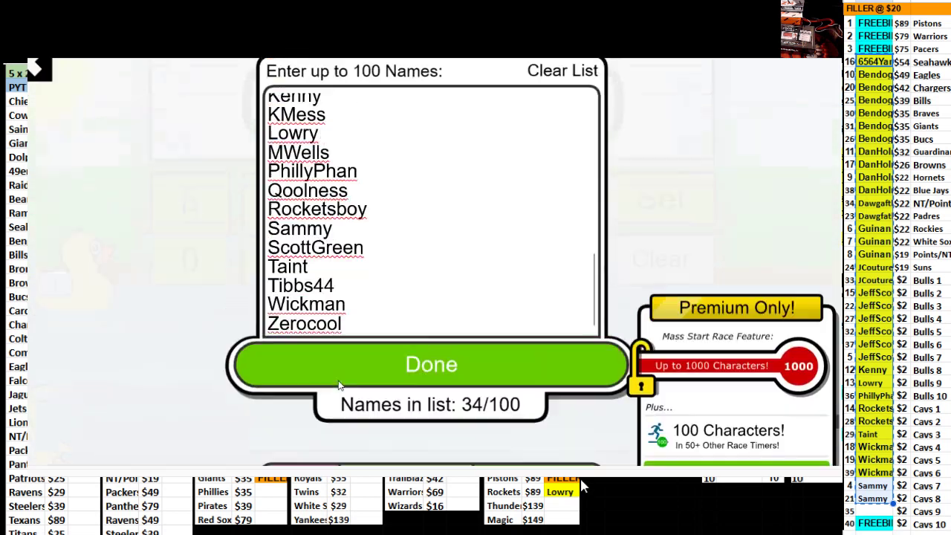
{"action": "scroll", "coordinate": [372, 337], "scroll_direction": "down", "scroll_amount": 2}
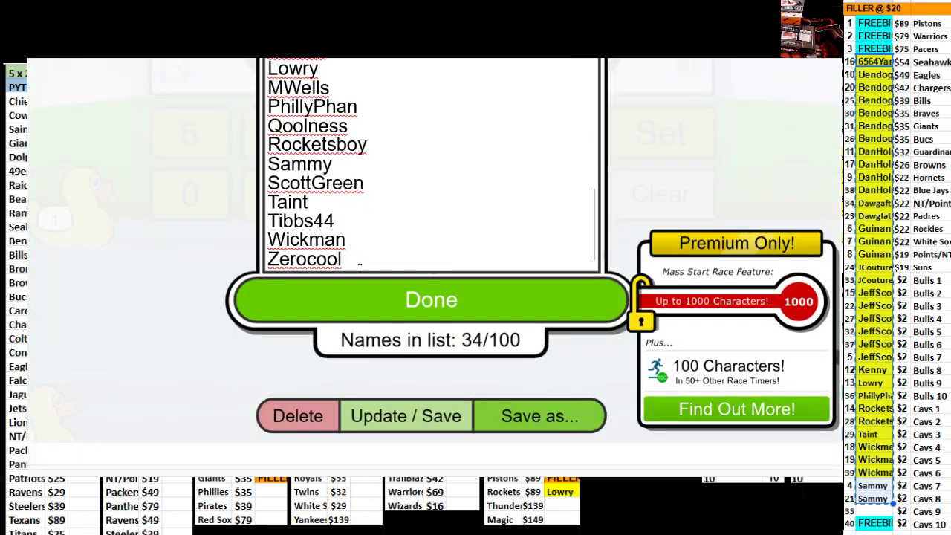
{"action": "key", "text": "Return"}
{"action": "key", "text": "ctrl+v"}
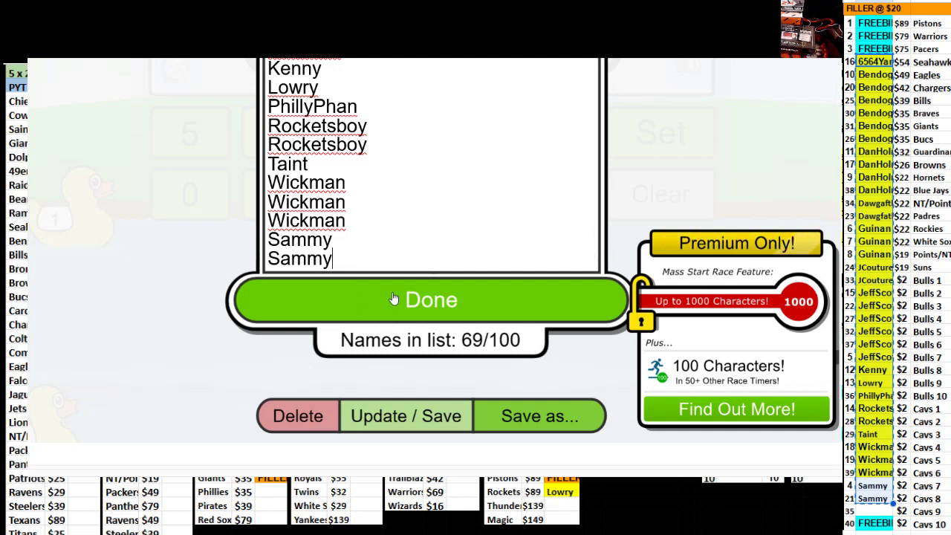
- Add Rocketsboy as an extra racer and paste it into the row 35 slot
{"action": "double_click", "coordinate": [370, 147]}
{"action": "key", "text": "ctrl+c"}
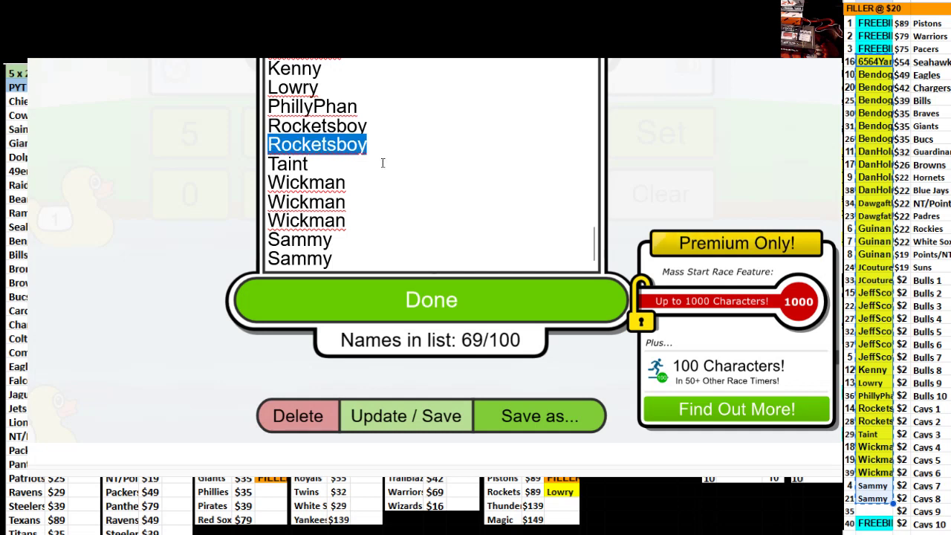
{"action": "left_click", "coordinate": [353, 247]}
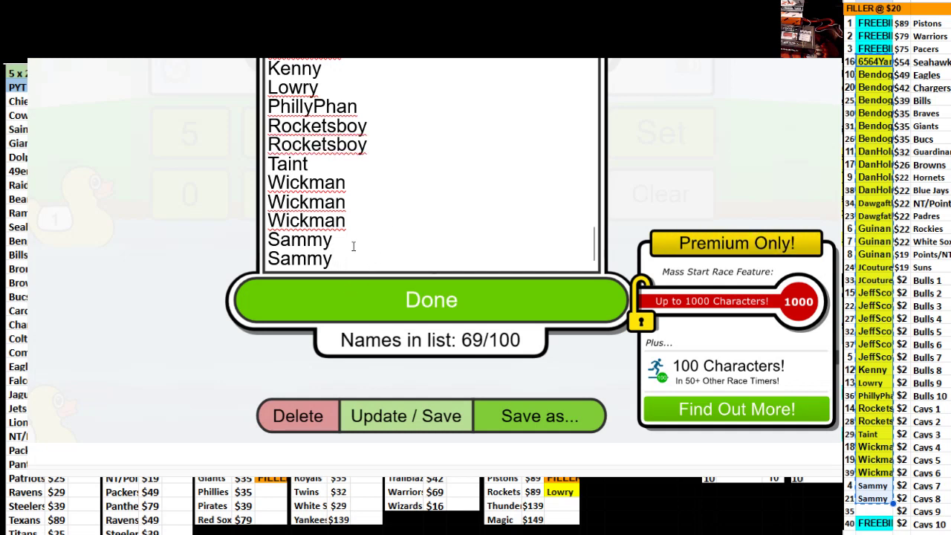
{"action": "key", "text": "Return"}
{"action": "key", "text": "ctrl+v"}
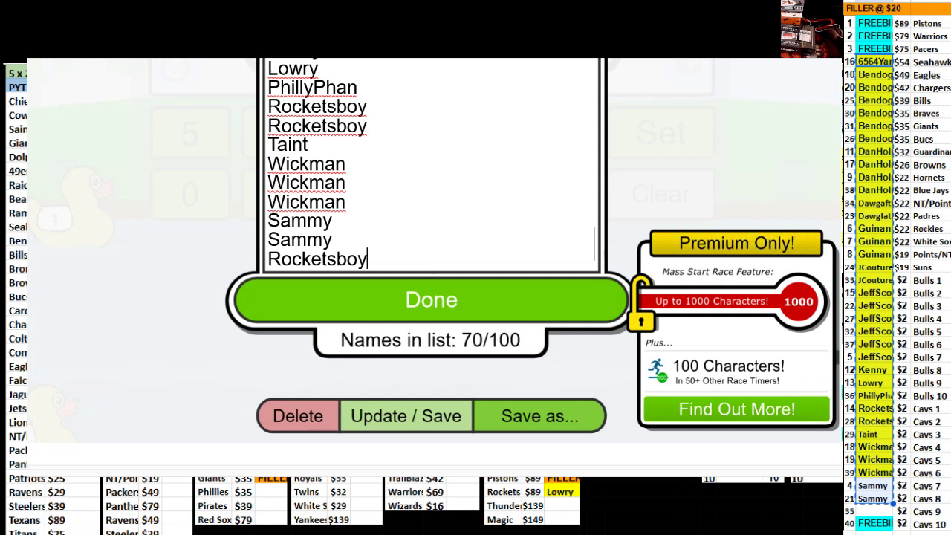
{"action": "left_click", "coordinate": [874, 512]}
{"action": "key", "text": "ctrl+v"}
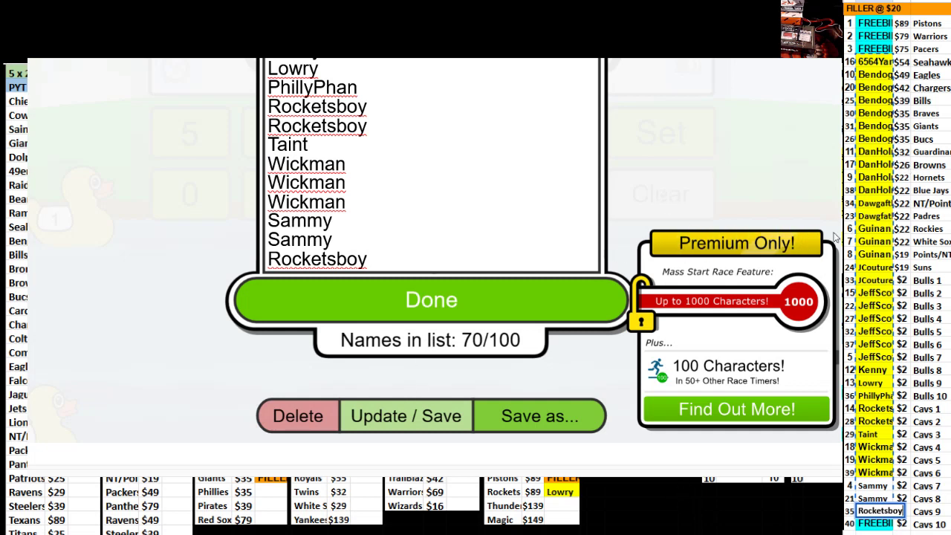
{"action": "scroll", "coordinate": [355, 200], "scroll_direction": "up", "scroll_amount": 15}
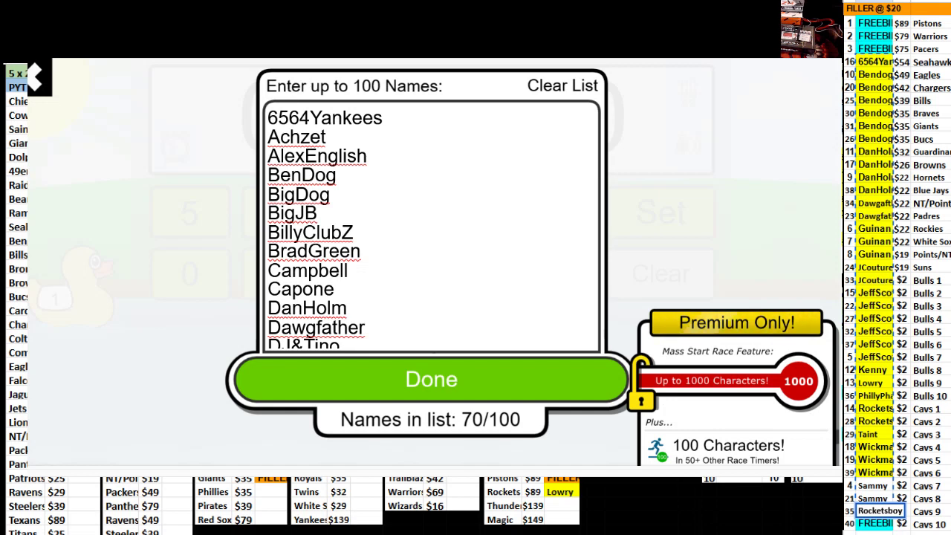
- Load the 70-name race, shuffle the ducks three times and start it
{"action": "left_click", "coordinate": [434, 381]}
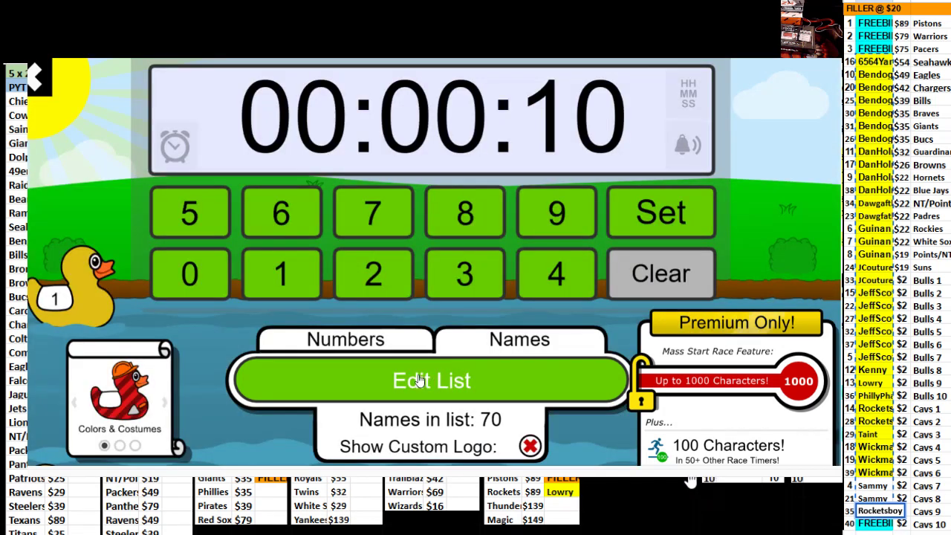
{"action": "left_click", "coordinate": [649, 216]}
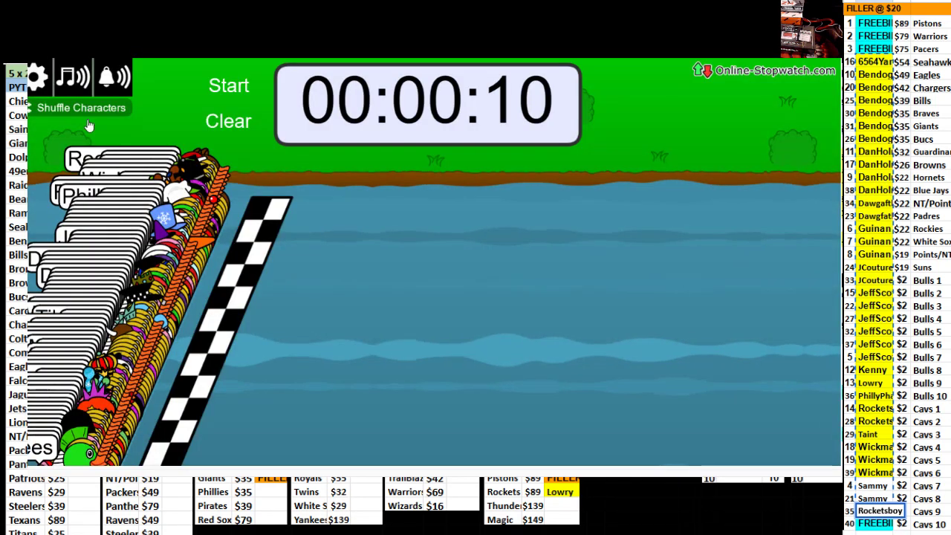
{"action": "left_click", "coordinate": [87, 125]}
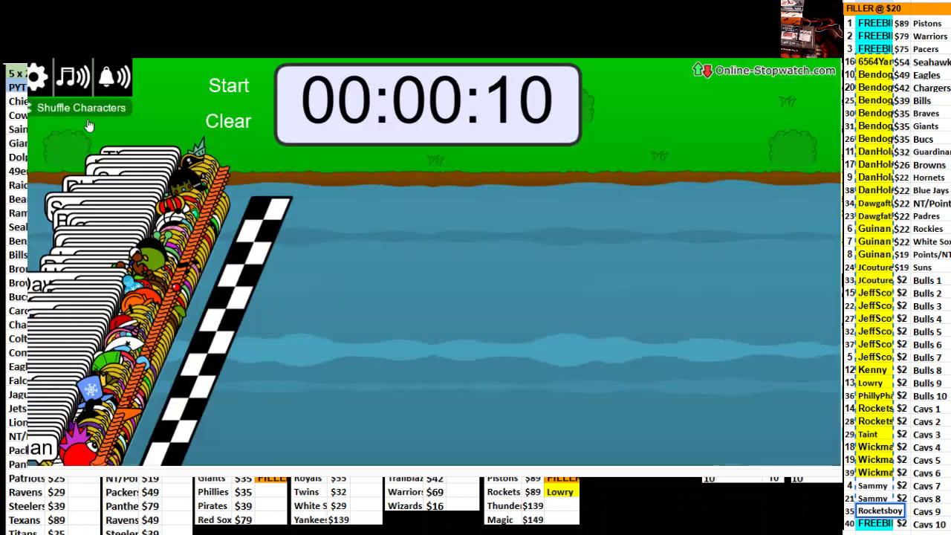
{"action": "left_click", "coordinate": [88, 125]}
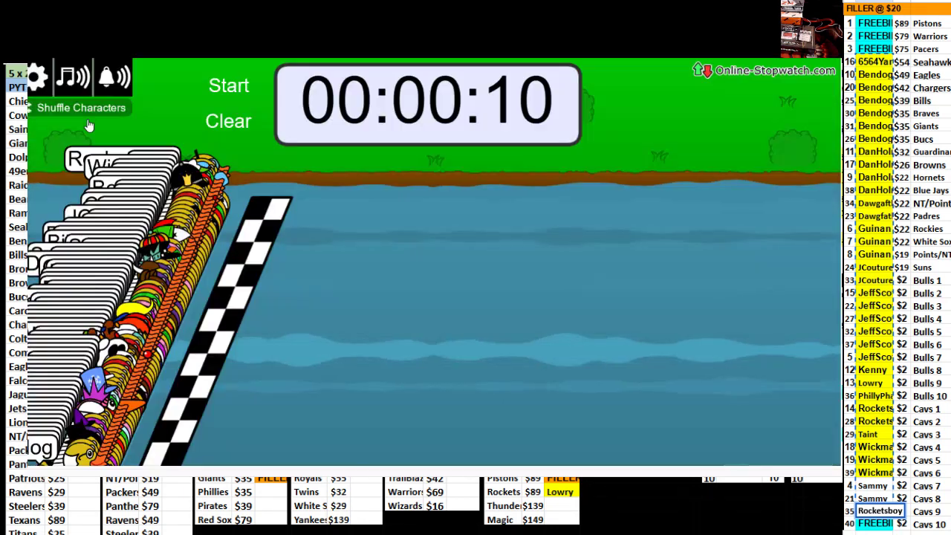
{"action": "left_click", "coordinate": [87, 125]}
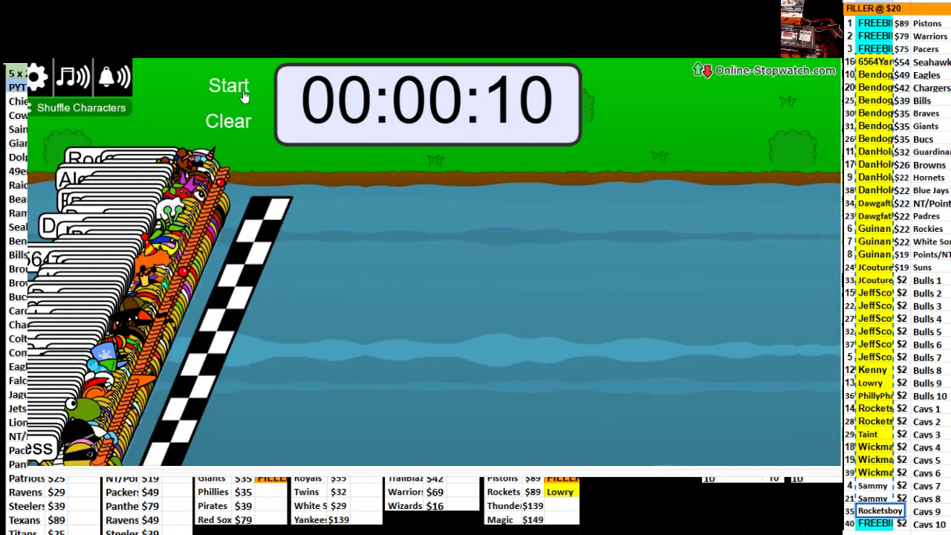
{"action": "left_click", "coordinate": [245, 99]}
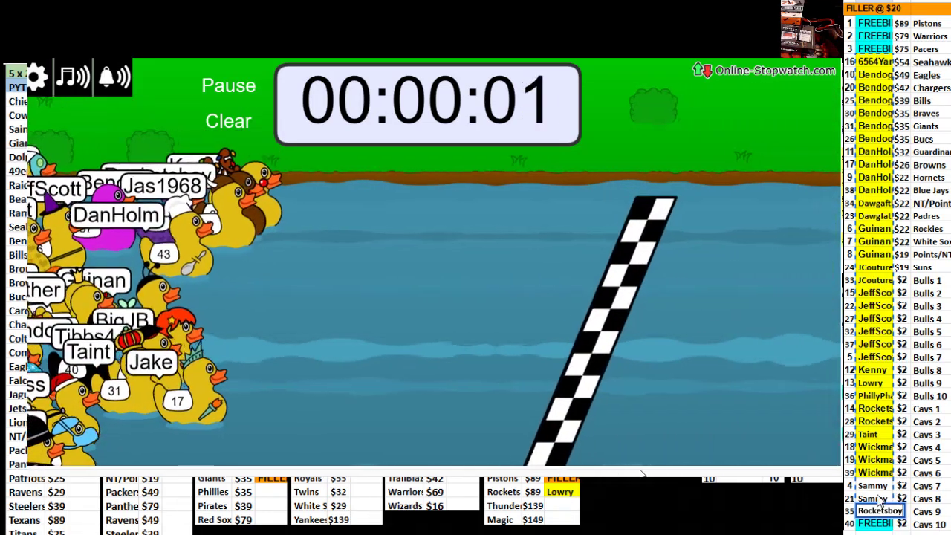
- Record winner Jake in the first FREEBIE slot and enable removing the winner
{"action": "left_click", "coordinate": [873, 485]}
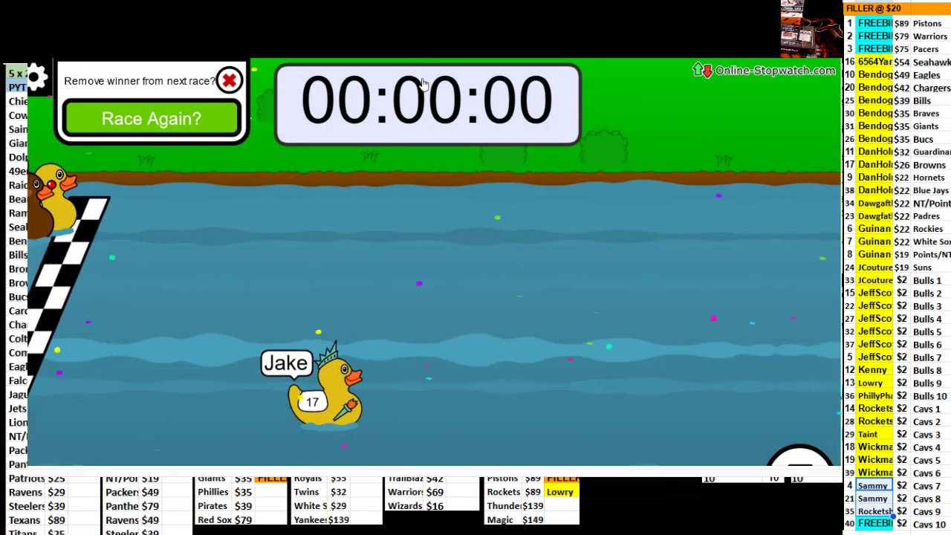
{"action": "left_click", "coordinate": [873, 23]}
{"action": "type", "text": "Jake"}
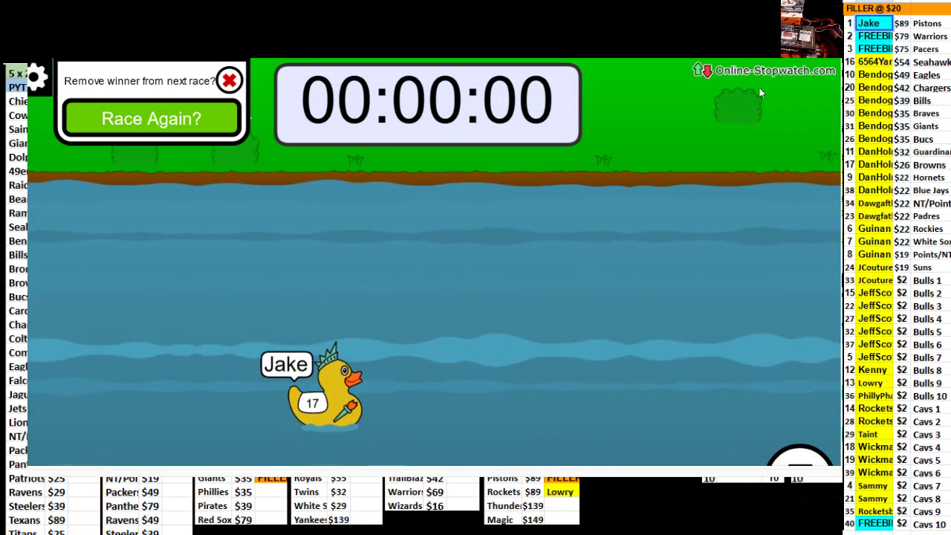
{"action": "left_click", "coordinate": [229, 80]}
- Race again without Jake and type winner Guinan into filler slot 2
{"action": "left_click", "coordinate": [186, 125]}
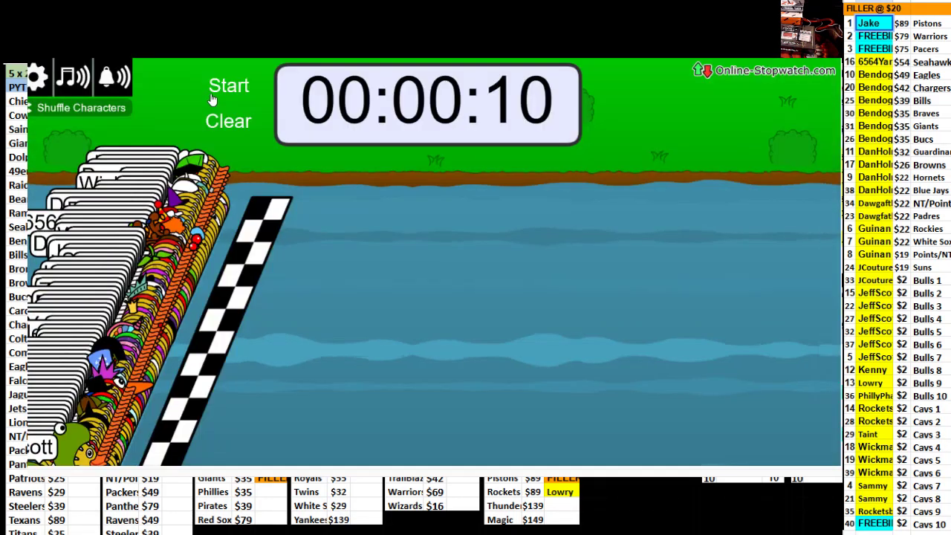
{"action": "left_click", "coordinate": [210, 100]}
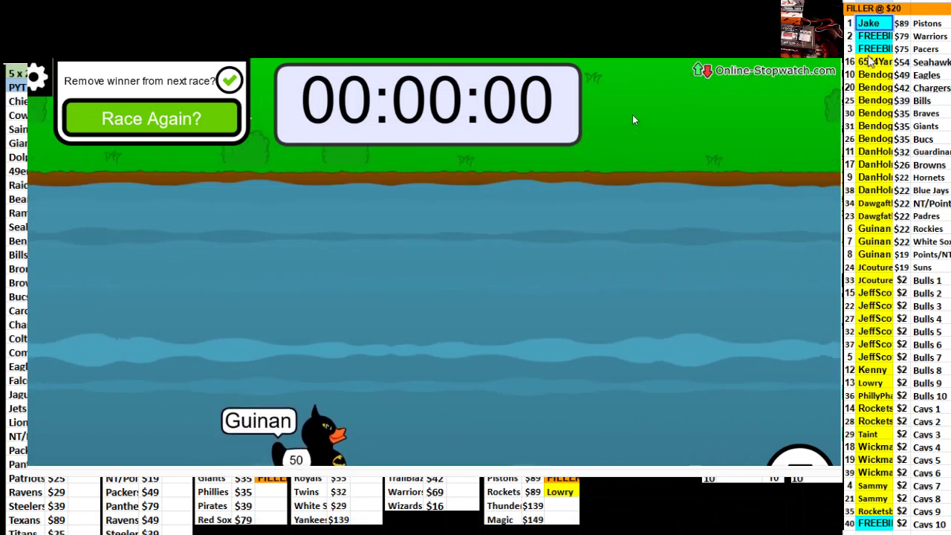
{"action": "type", "text": "Guinan"}
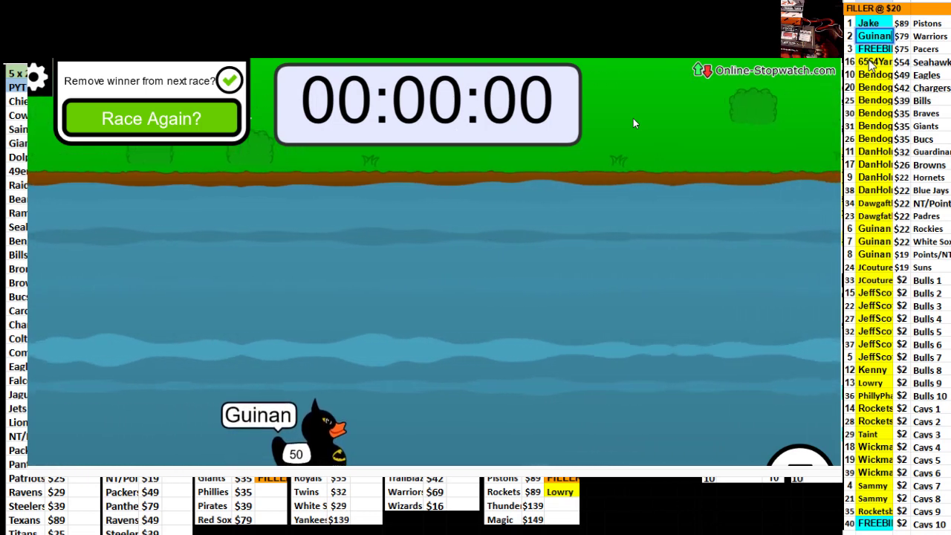
- Run a shuffled third race, record Haubrich in filler slot 3, and set up another race
{"action": "left_click", "coordinate": [187, 119]}
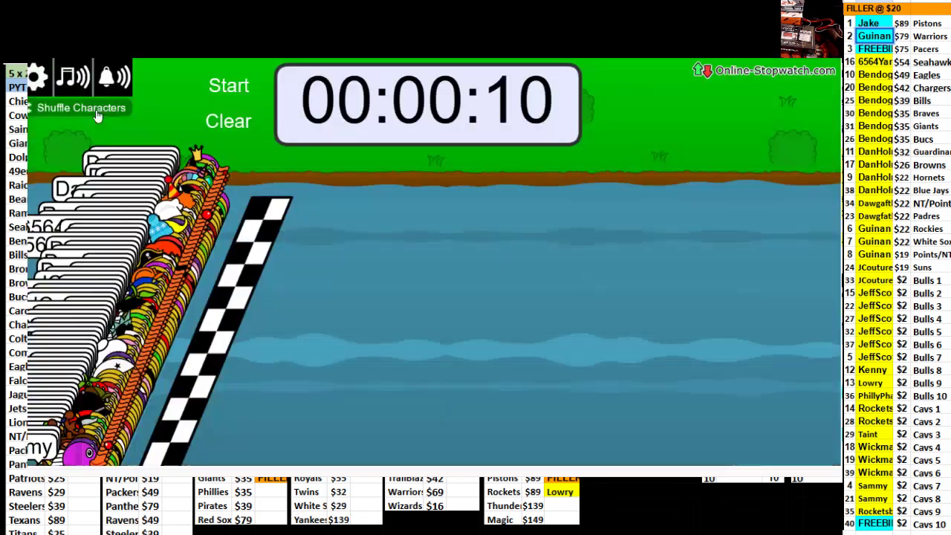
{"action": "left_click", "coordinate": [96, 112]}
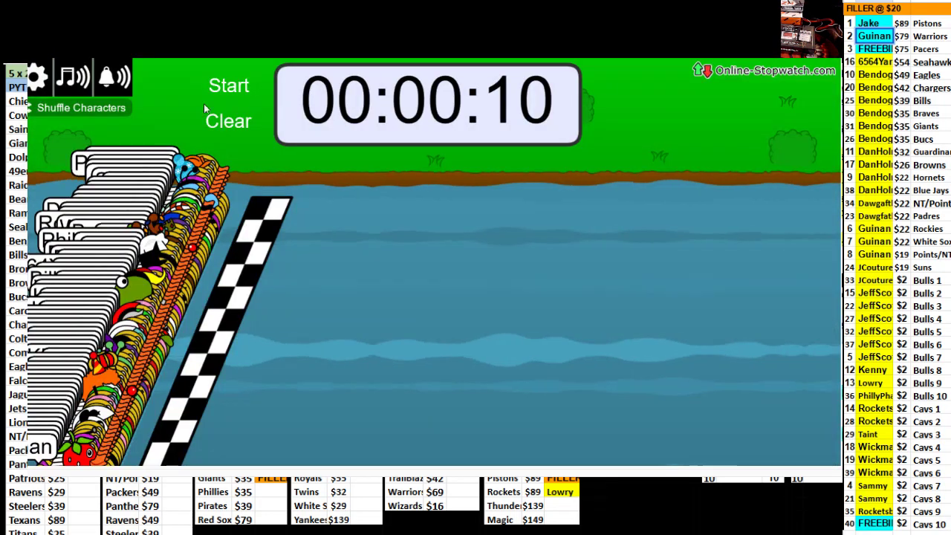
{"action": "left_click", "coordinate": [222, 99]}
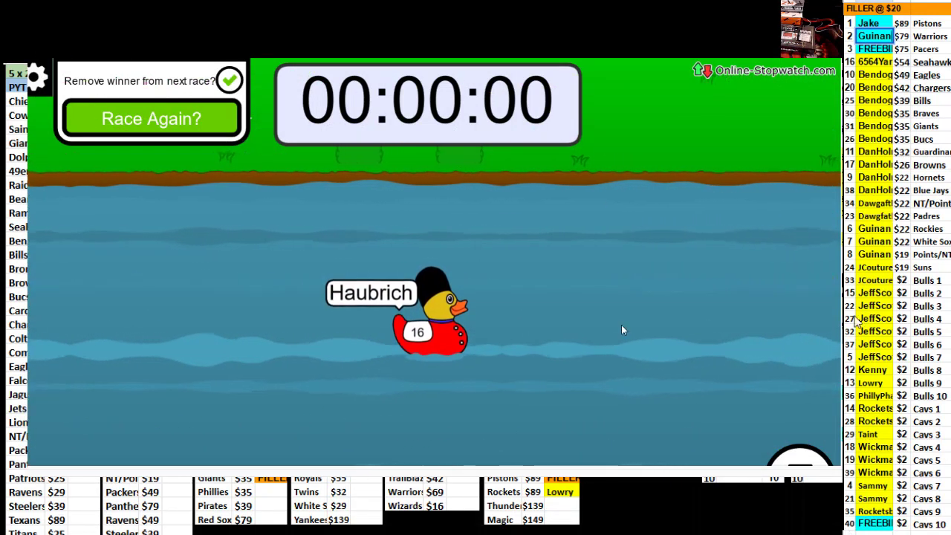
{"action": "key", "text": "Down"}
{"action": "type", "text": "Ha"}
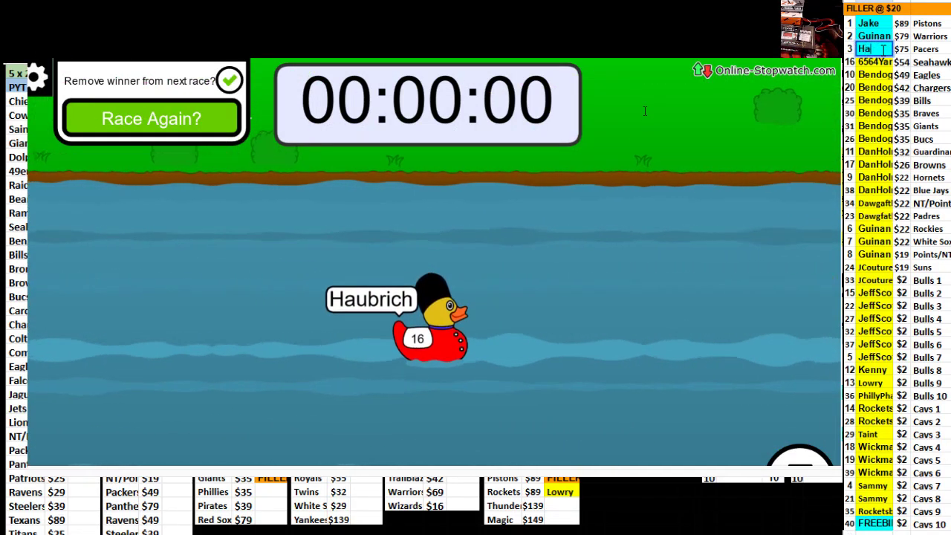
{"action": "type", "text": "ubrich"}
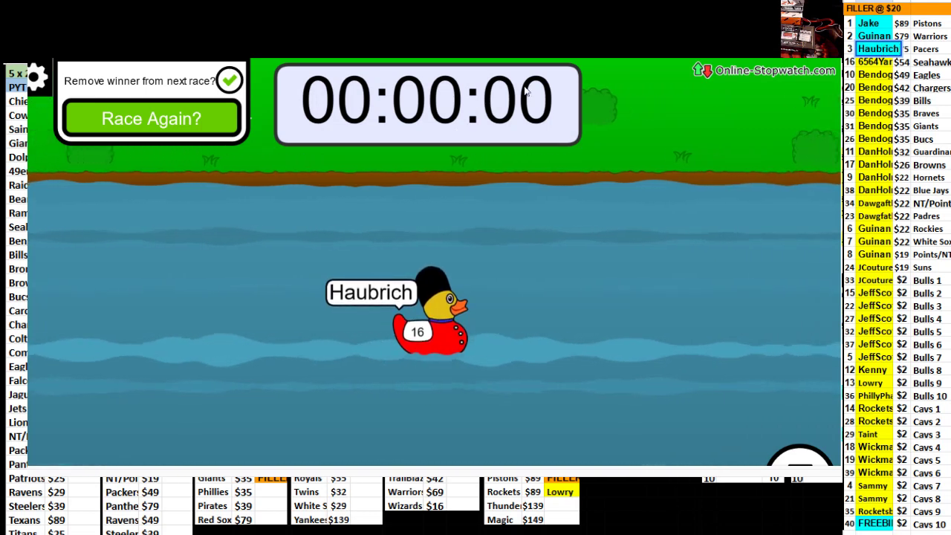
{"action": "left_click", "coordinate": [202, 128]}
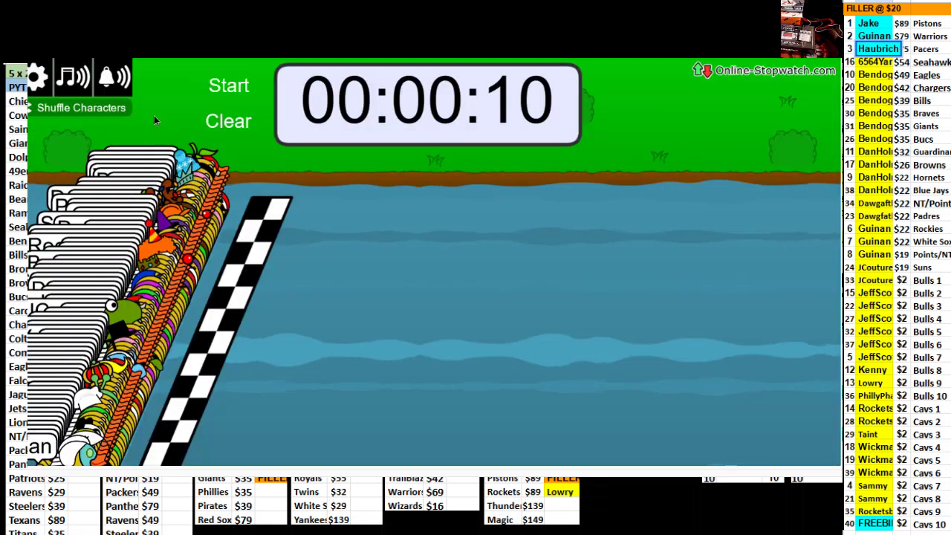
- Shuffle the 67 remaining ducks three times and start the fourth race
{"action": "left_click", "coordinate": [124, 117]}
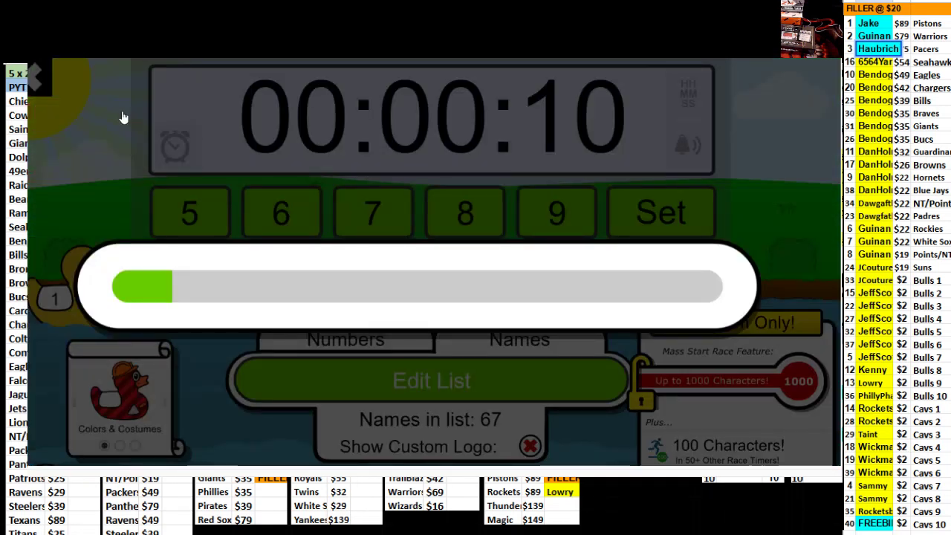
{"action": "left_click", "coordinate": [122, 117]}
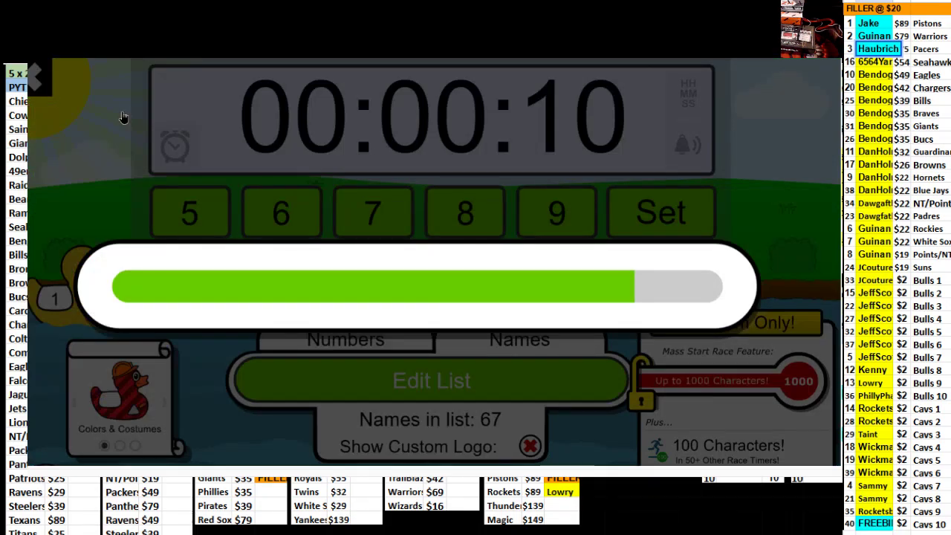
{"action": "left_click", "coordinate": [136, 117]}
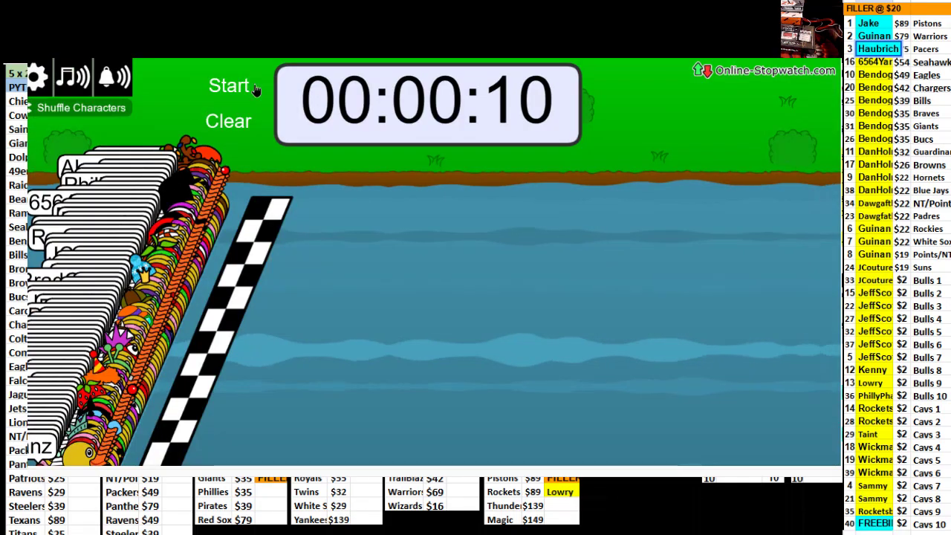
{"action": "left_click", "coordinate": [253, 88]}
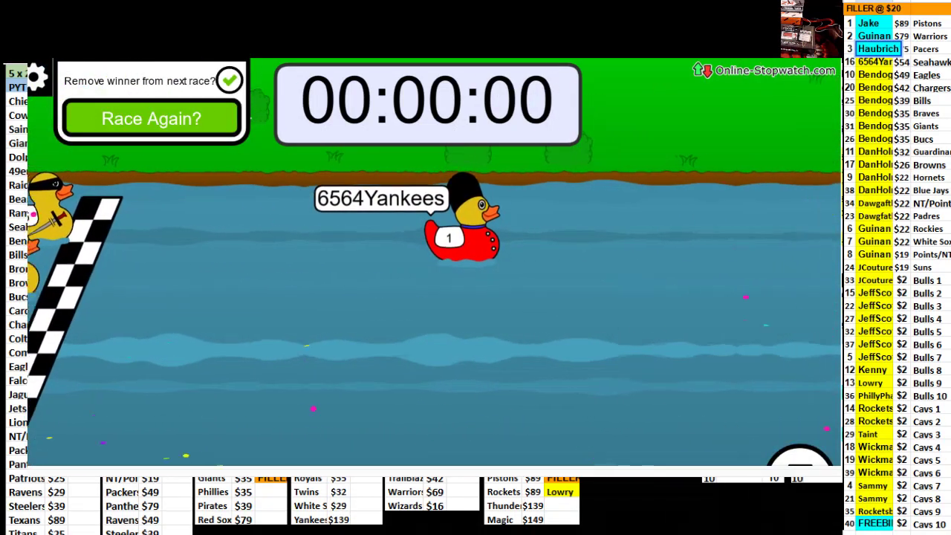
- Enter winner 6564Yankees in the last FREEBIE slot, row 40, and leave the race window
{"action": "left_click", "coordinate": [879, 523]}
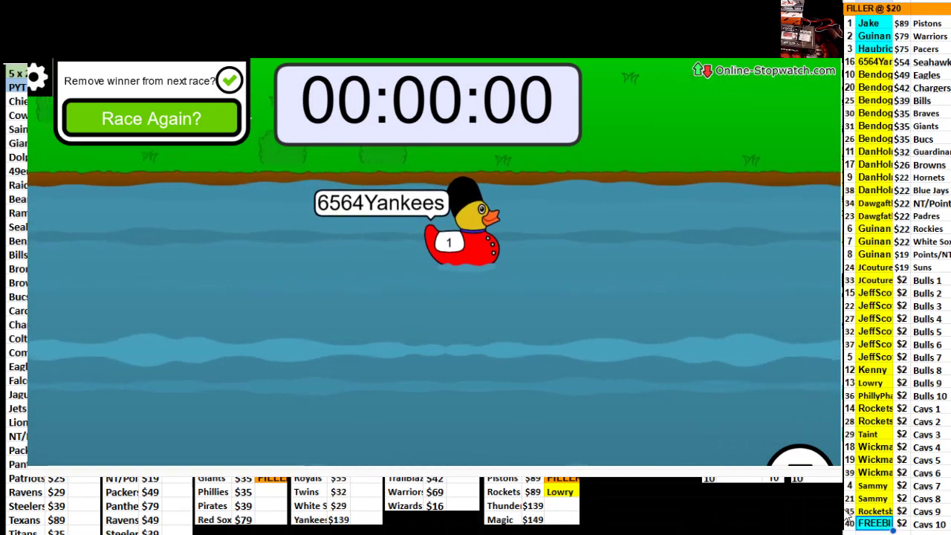
{"action": "type", "text": "6564Yankee"}
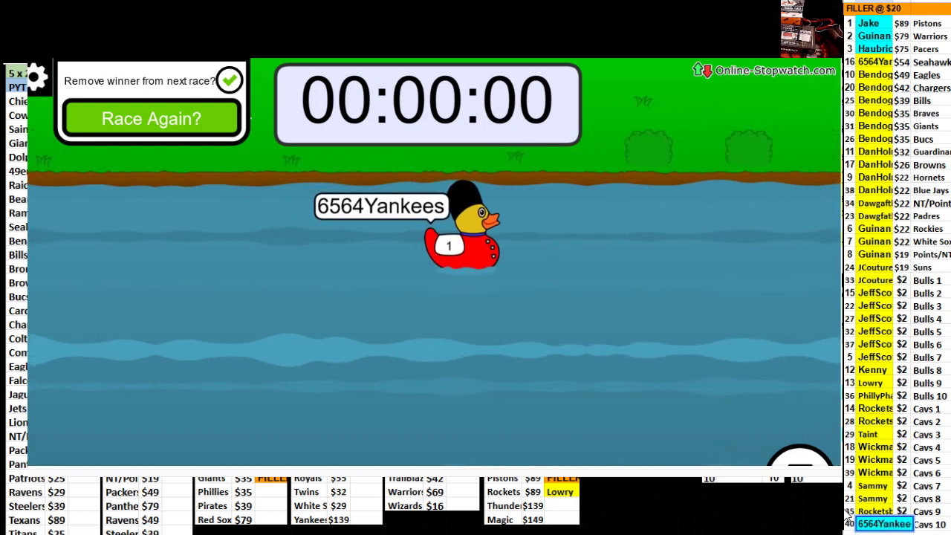
{"action": "key", "text": "Return"}
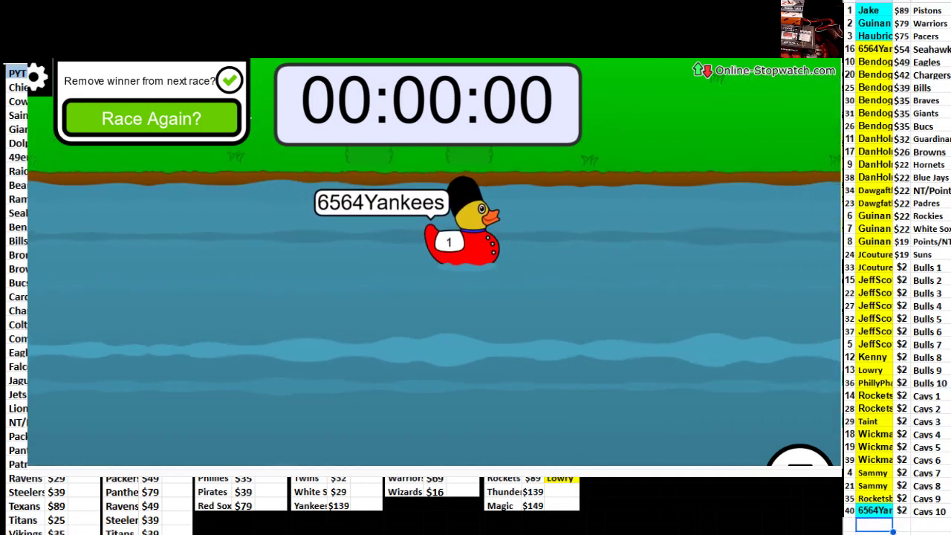
{"action": "key", "text": "alt+Tab"}
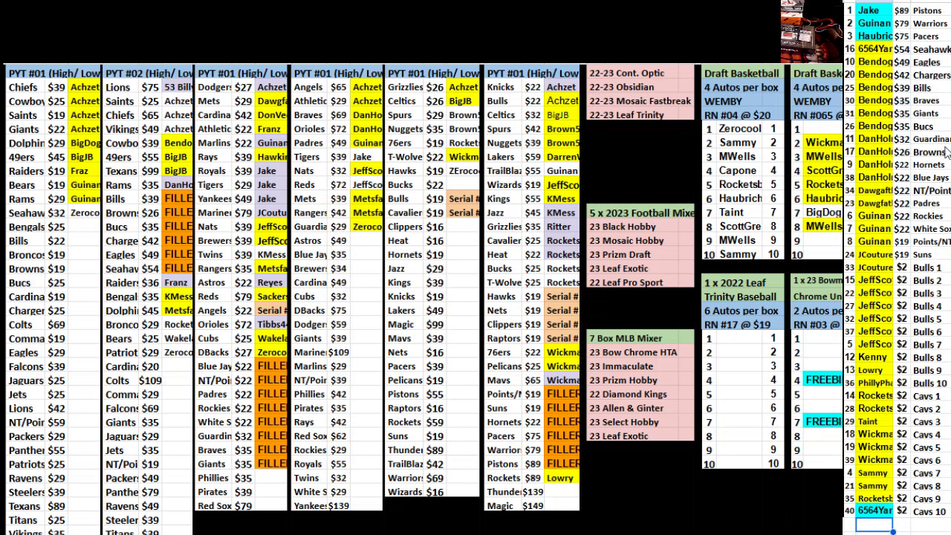
- Sort the filler list BK2:BL41 by column BK, A to Z, so spots run 1–40
{"action": "scroll", "coordinate": [880, 23], "scroll_direction": "up", "scroll_amount": 1}
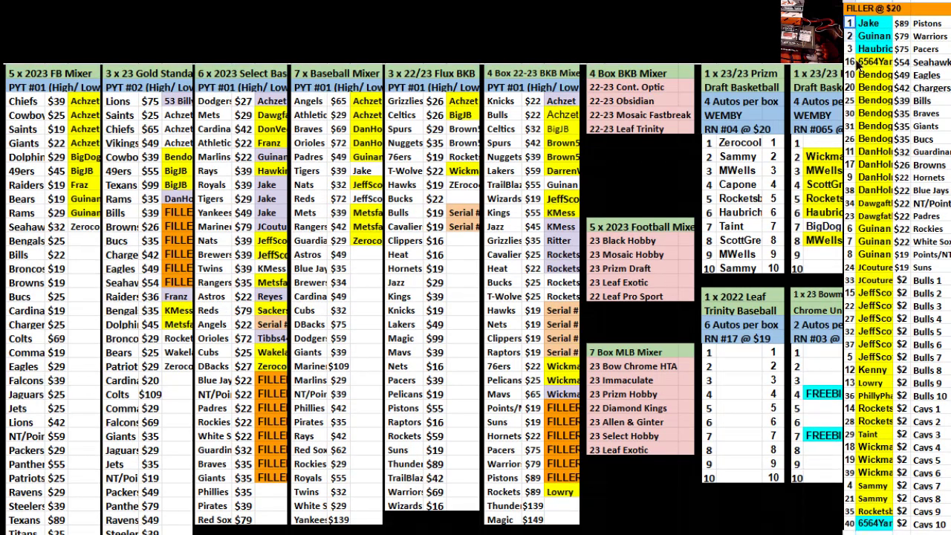
{"action": "left_click_drag", "start_coordinate": [860, 27], "coordinate": [869, 523]}
{"action": "right_click", "coordinate": [878, 197]}
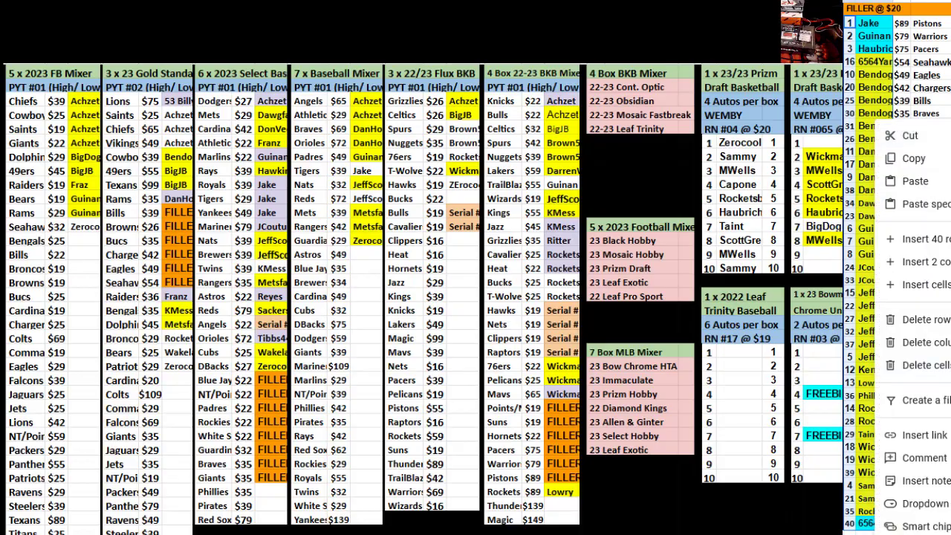
{"action": "mouse_move", "coordinate": [876, 520]}
{"action": "left_click", "coordinate": [832, 502]}
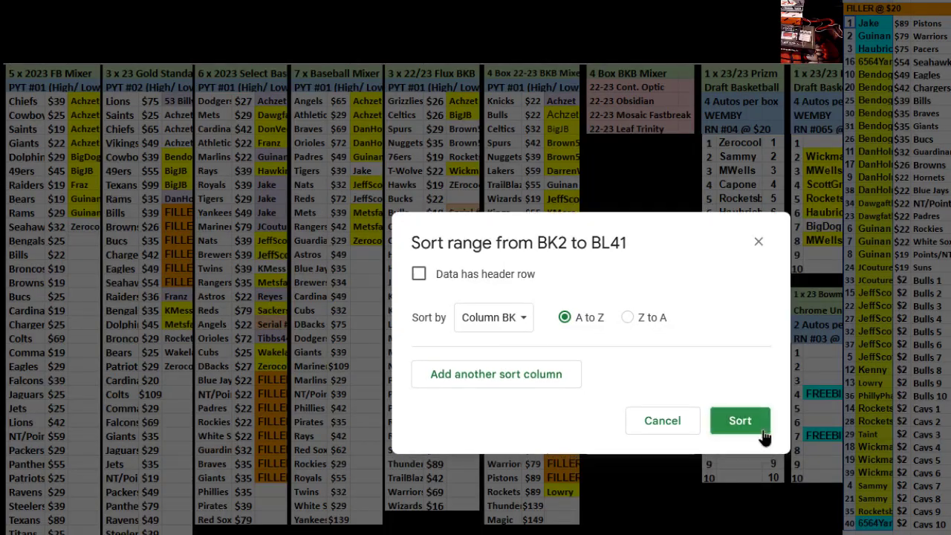
{"action": "left_click", "coordinate": [757, 431]}
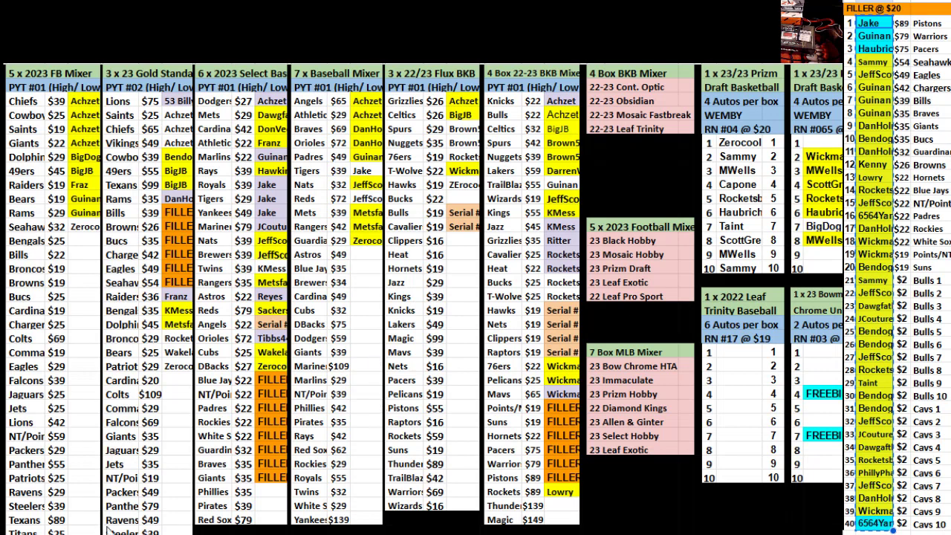
{"action": "key", "text": "alt+Tab"}
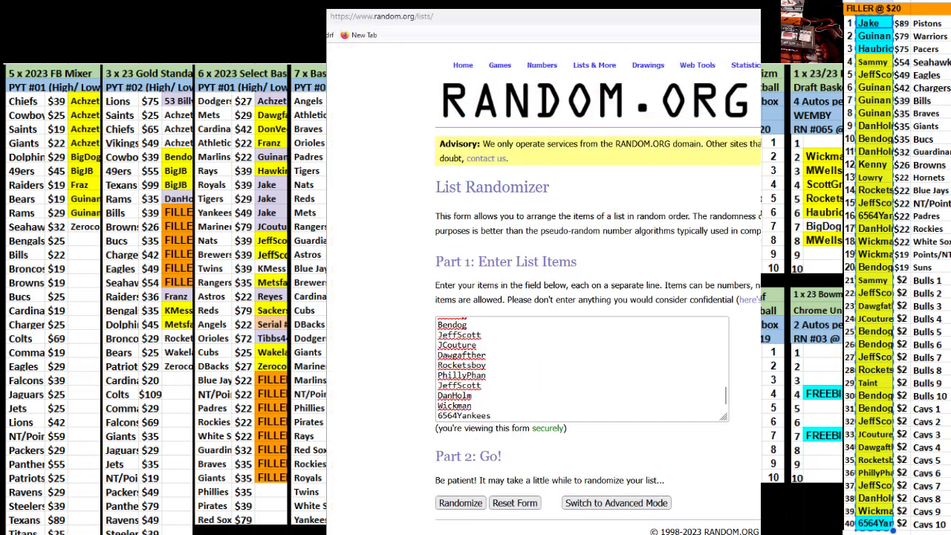
- Roll two dice on the RANDOM.ORG dice roller
{"action": "key", "text": "alt+Tab"}
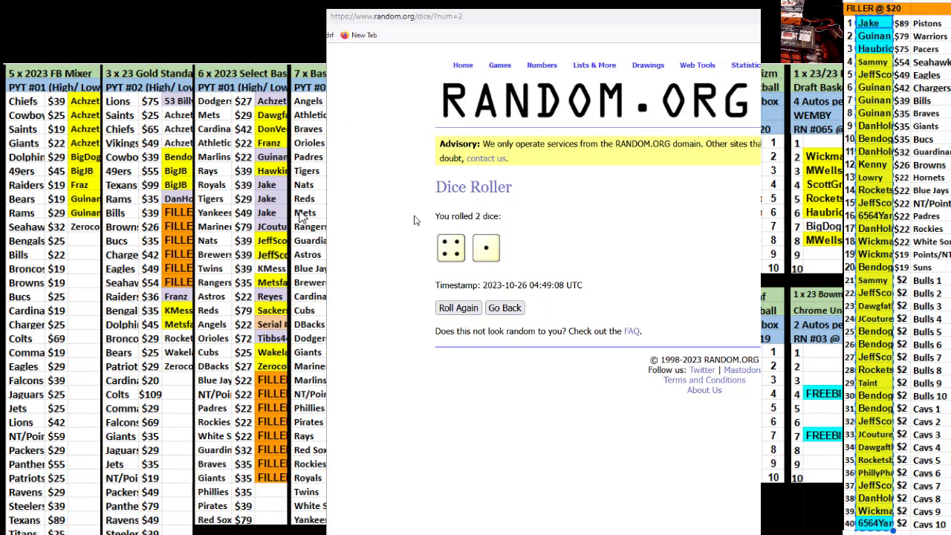
{"action": "left_click", "coordinate": [505, 307]}
{"action": "left_click", "coordinate": [455, 277]}
{"action": "key", "text": "alt+Tab"}
- Randomize the 40-name filler list repeatedly in the List Randomizer
{"action": "left_click", "coordinate": [460, 503]}
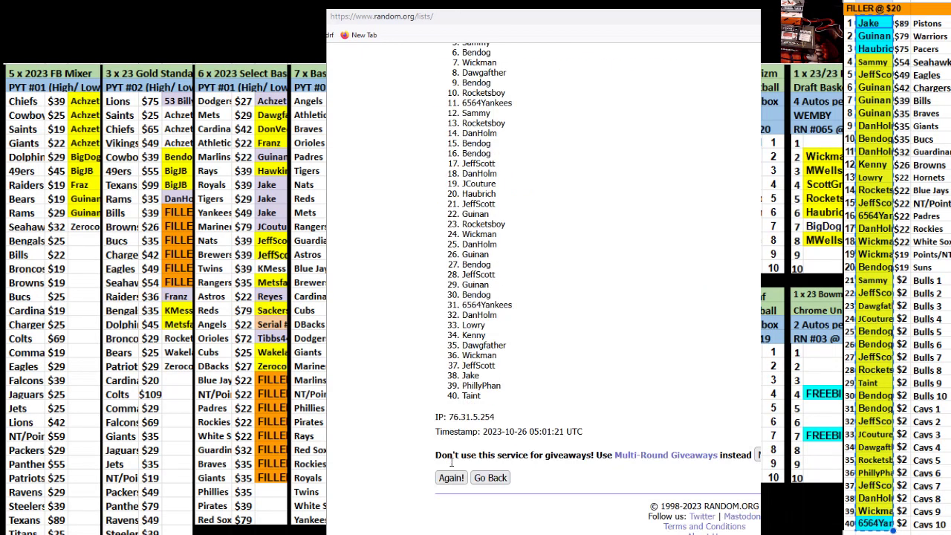
{"action": "left_click", "coordinate": [450, 489]}
{"action": "left_click", "coordinate": [449, 483]}
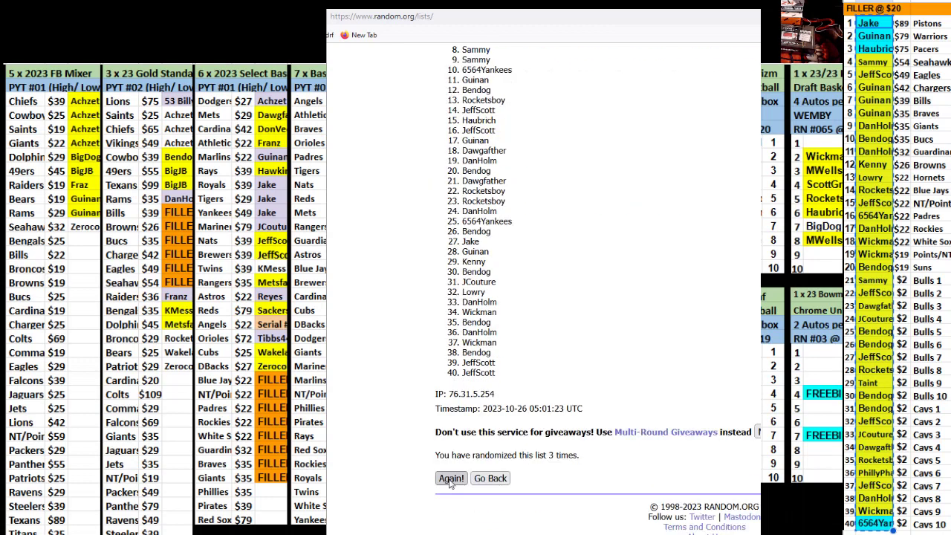
{"action": "left_click", "coordinate": [450, 479]}
{"action": "left_click", "coordinate": [450, 479]}
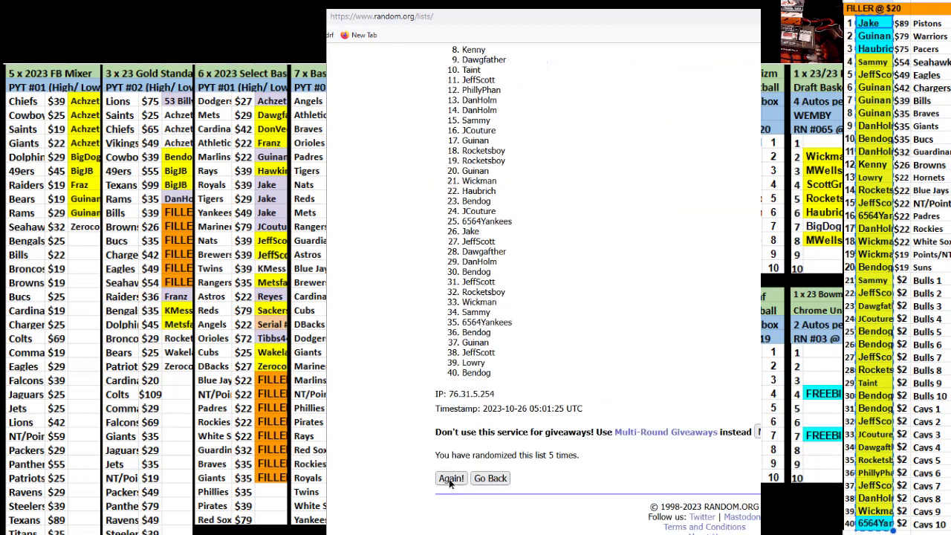
{"action": "left_click", "coordinate": [450, 479]}
{"action": "key", "text": "alt+Left"}
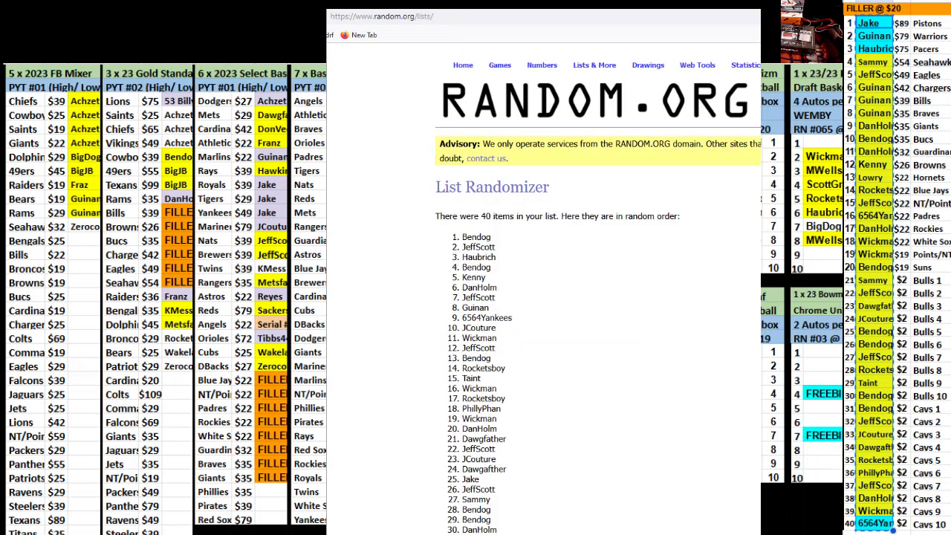
{"action": "scroll", "coordinate": [403, 493], "scroll_direction": "down", "scroll_amount": 5}
{"action": "left_click", "coordinate": [461, 485]}
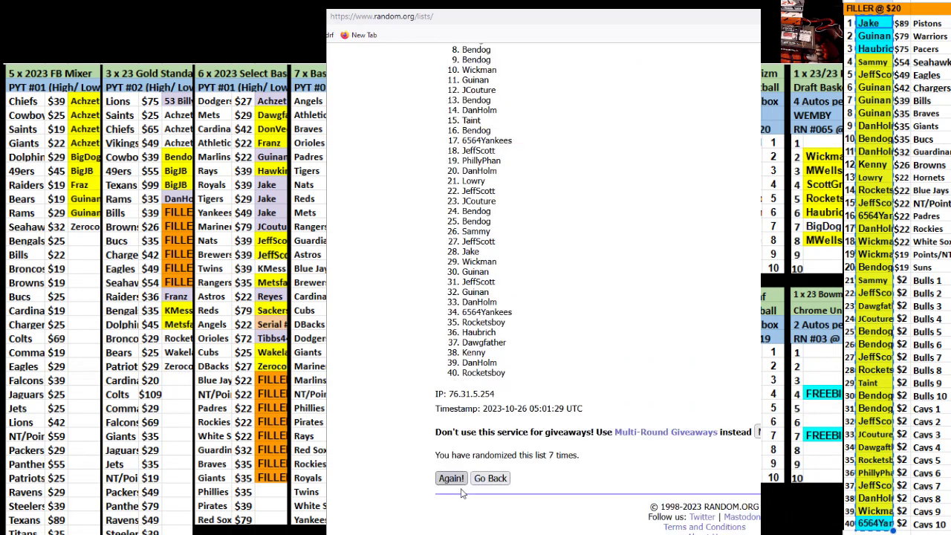
{"action": "left_click", "coordinate": [461, 485]}
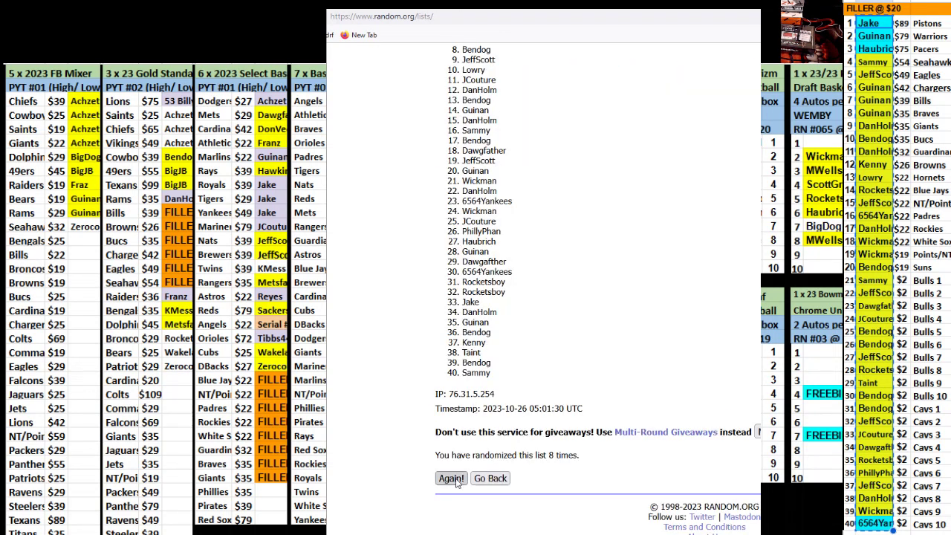
{"action": "left_click", "coordinate": [455, 481]}
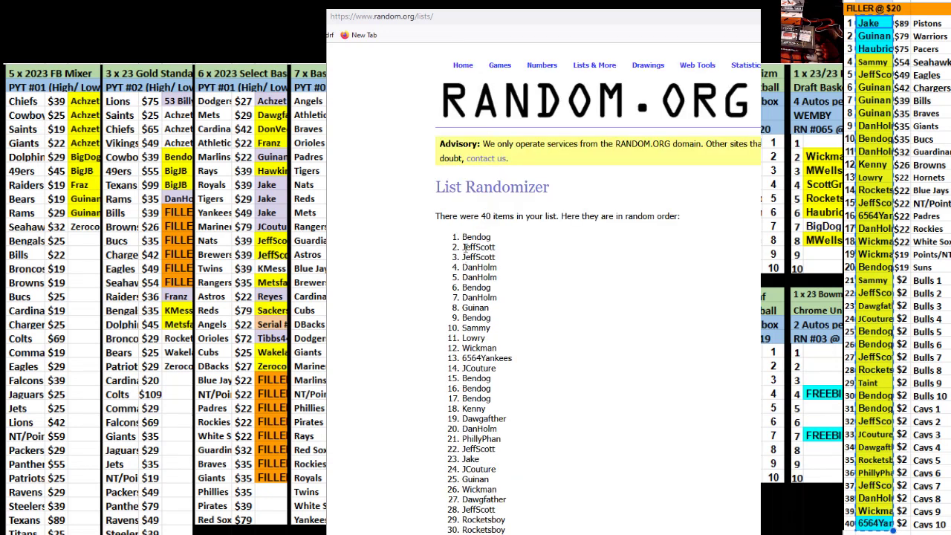
- Copy the shuffled 40 names into the FILLER @ $20 name column
{"action": "left_click_drag", "start_coordinate": [463, 238], "coordinate": [559, 461]}
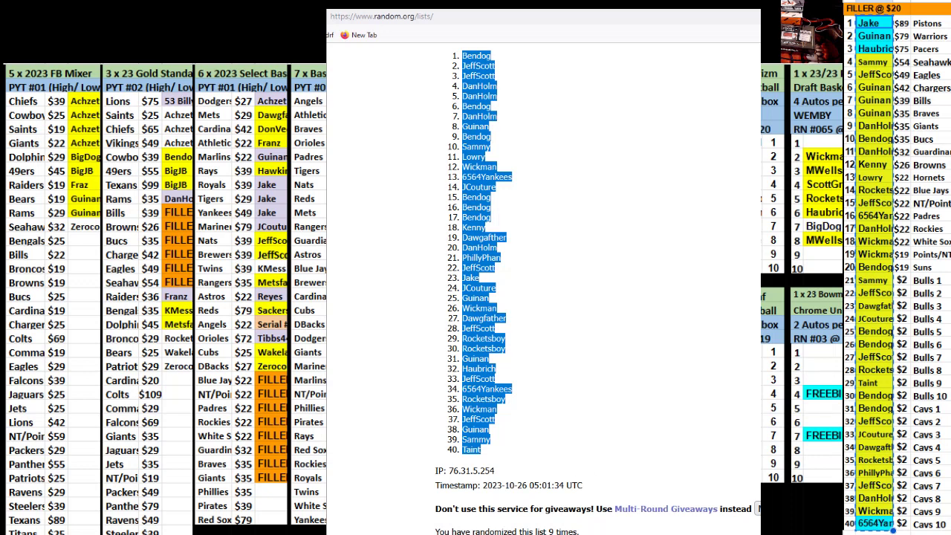
{"action": "key", "text": "ctrl+c"}
{"action": "key", "text": "alt+Tab"}
{"action": "key", "text": "ctrl+v"}
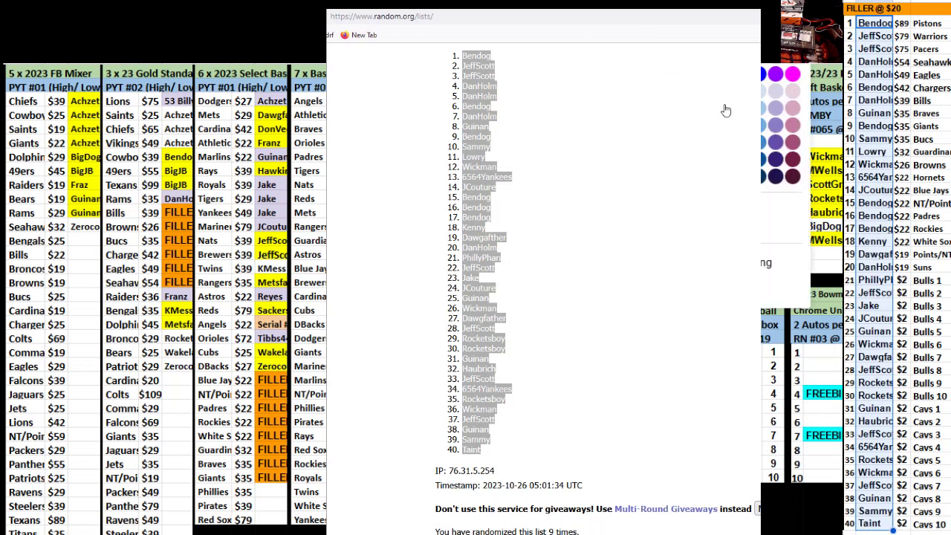
- Tint the pasted FILLER names light purple and enter Sammy and Taint in FREEBIE slots 4 and 7
{"action": "left_click", "coordinate": [777, 104]}
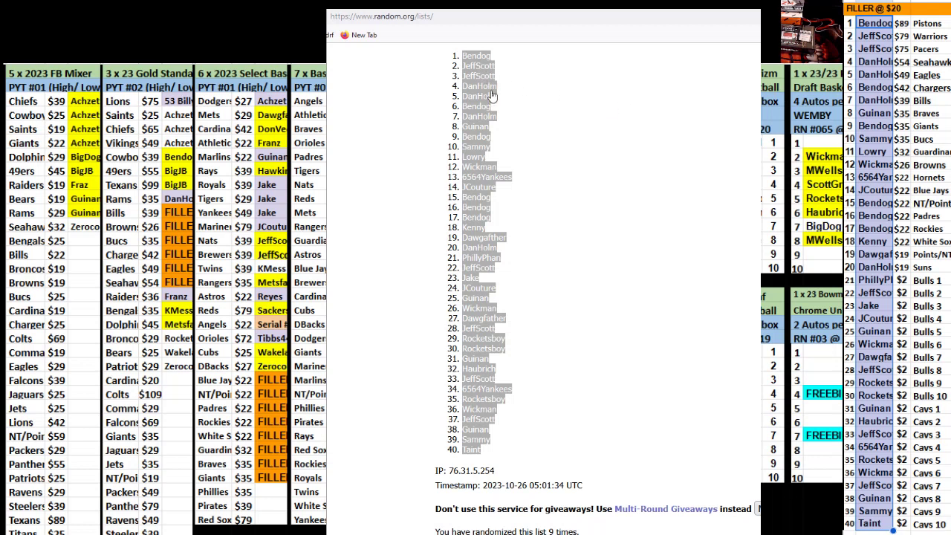
{"action": "key", "text": "ctrl+v"}
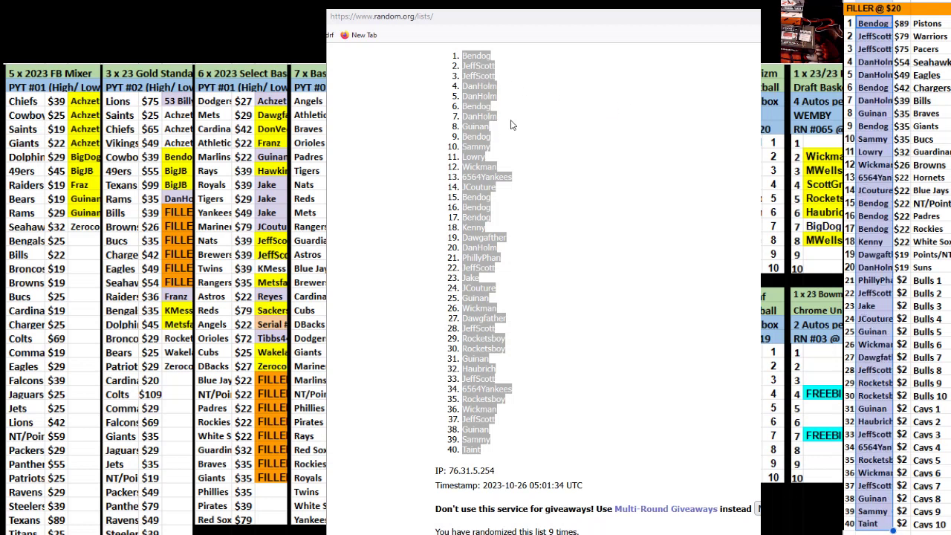
{"action": "left_click", "coordinate": [866, 523]}
{"action": "left_click", "coordinate": [831, 393]}
{"action": "type", "text": "S"}
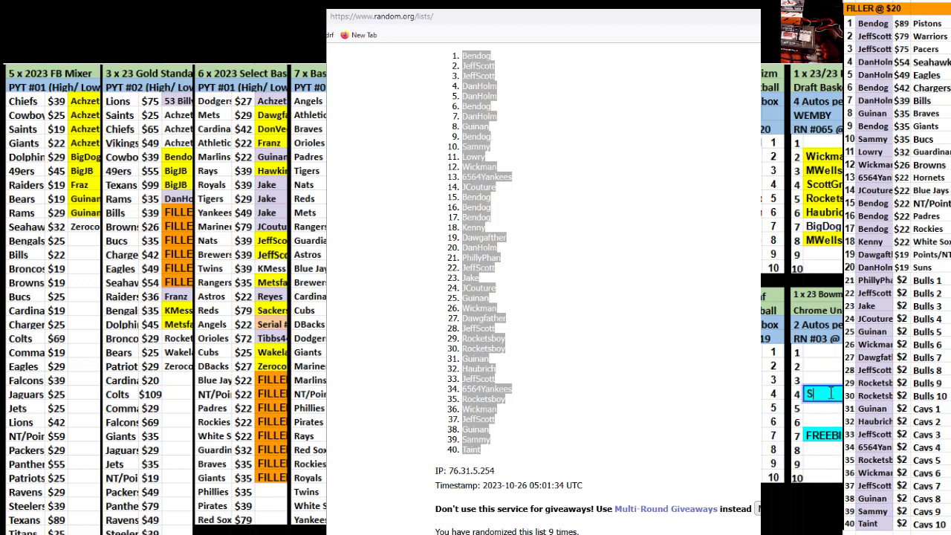
{"action": "type", "text": "ammy"}
{"action": "left_click", "coordinate": [812, 440]}
{"action": "type", "text": "Taint"}
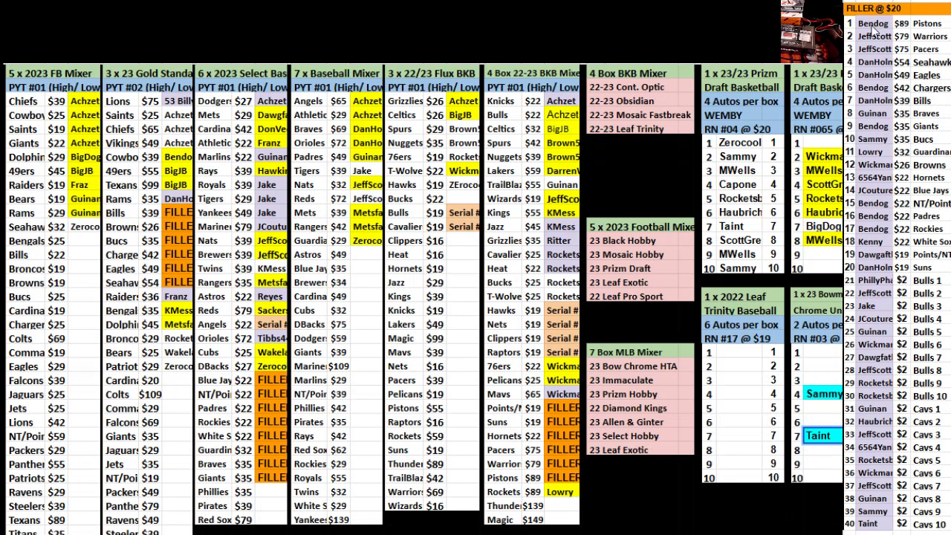
{"action": "left_click", "coordinate": [877, 24]}
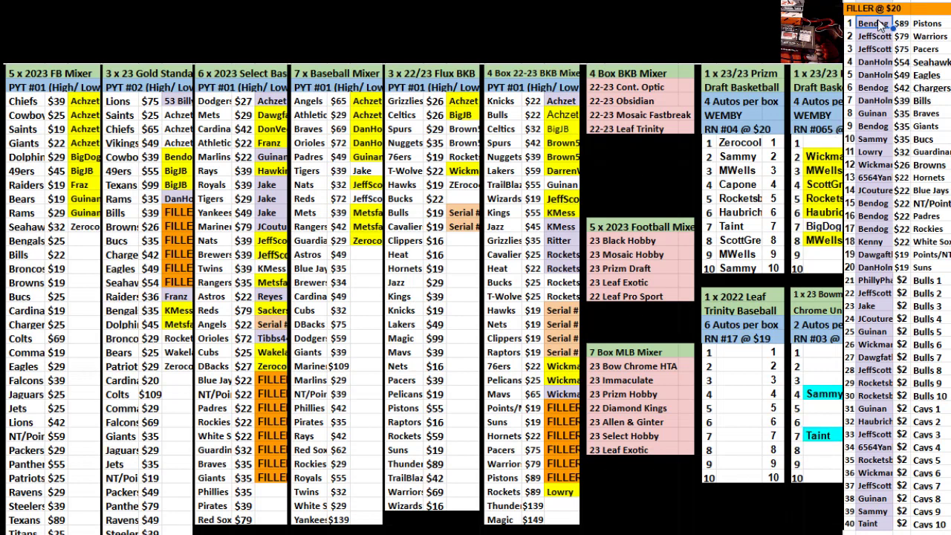
{"action": "left_click", "coordinate": [562, 479]}
{"action": "key", "text": "ctrl+v"}
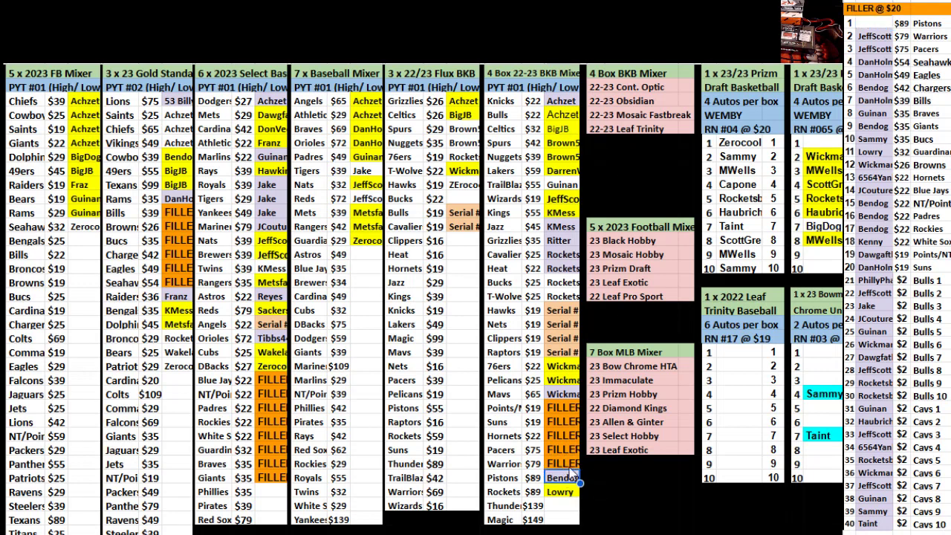
{"action": "left_click", "coordinate": [879, 34]}
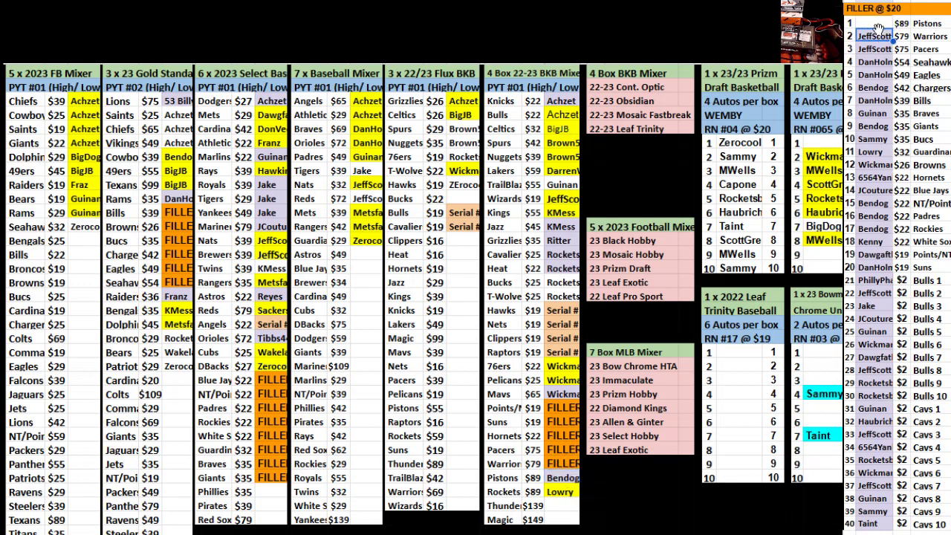
{"action": "left_click", "coordinate": [570, 463]}
{"action": "key", "text": "ctrl+v"}
{"action": "left_click_drag", "start_coordinate": [561, 499], "coordinate": [562, 506]}
{"action": "left_click", "coordinate": [877, 46]}
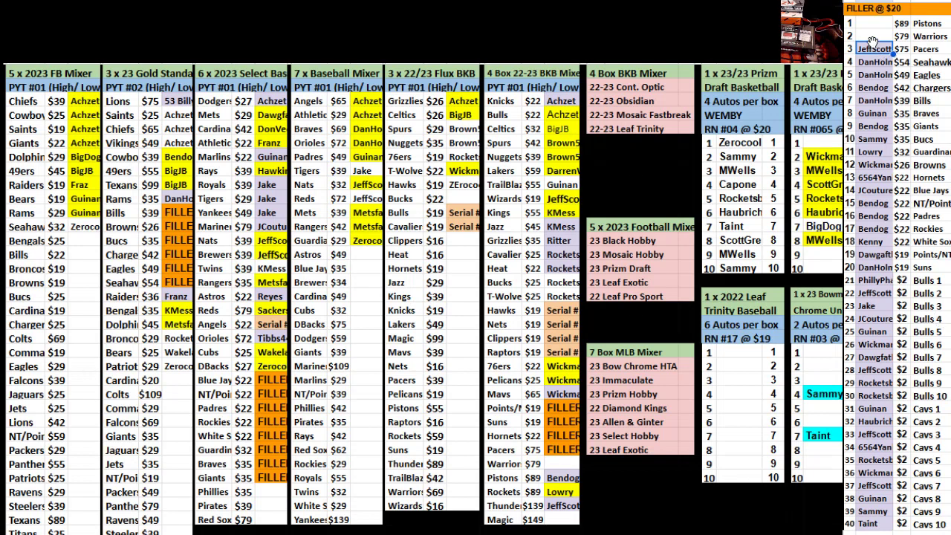
{"action": "left_click_drag", "start_coordinate": [872, 42], "coordinate": [563, 508]}
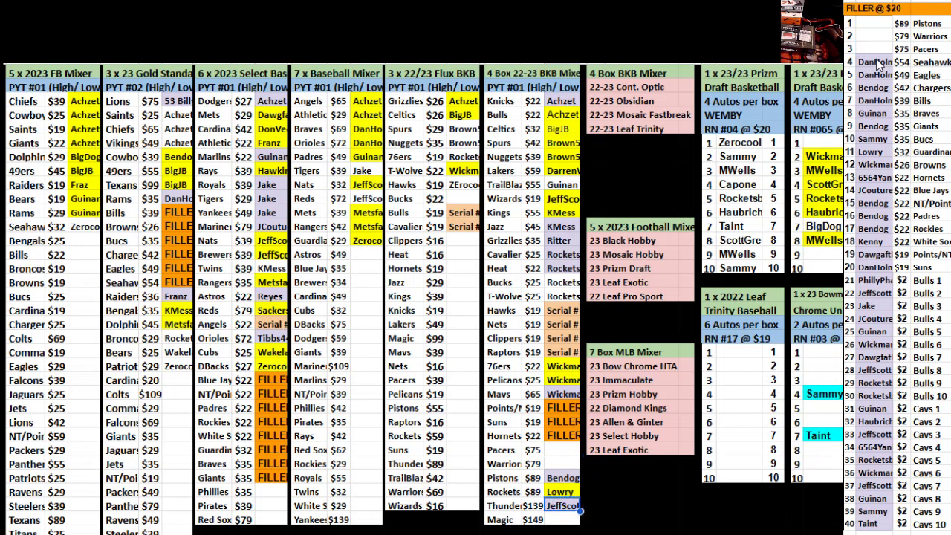
{"action": "left_click_drag", "start_coordinate": [900, 24], "coordinate": [902, 49]}
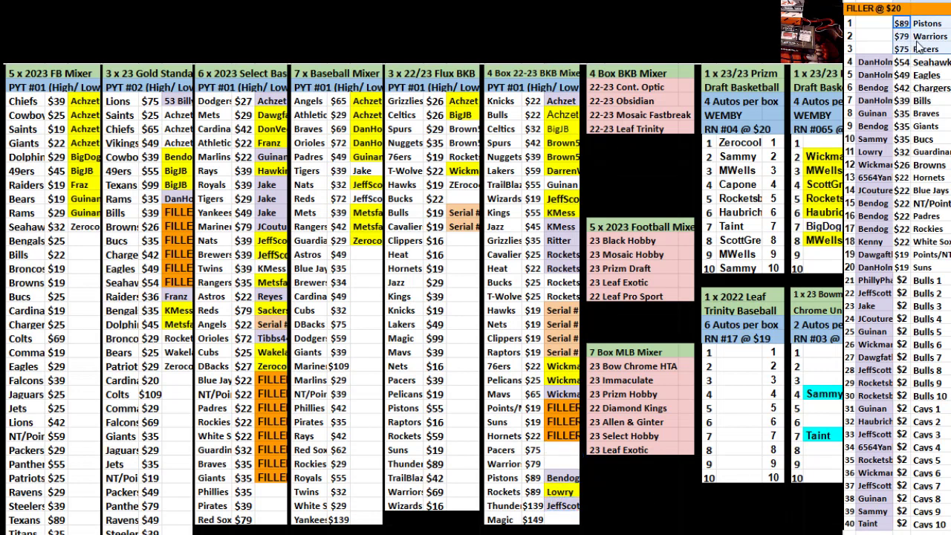
{"action": "key", "text": "Delete"}
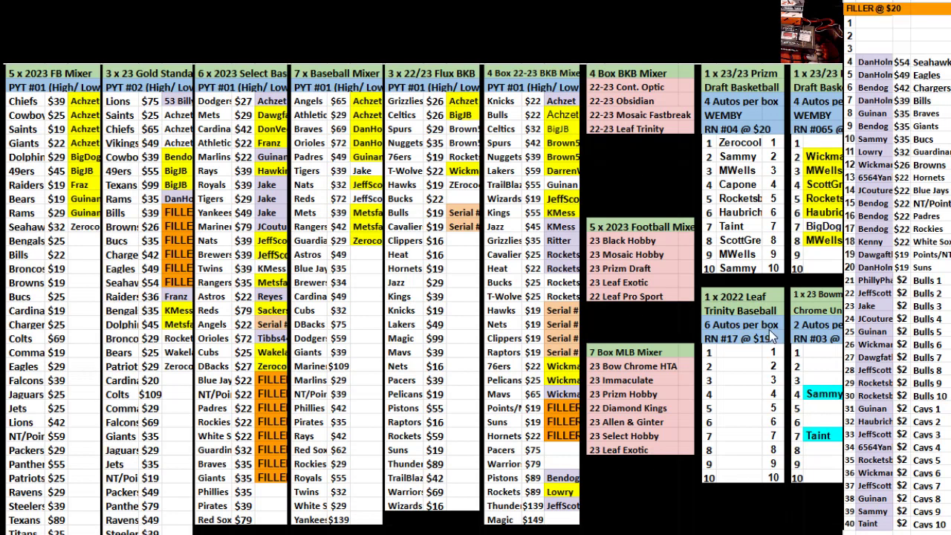
{"action": "left_click", "coordinate": [878, 60]}
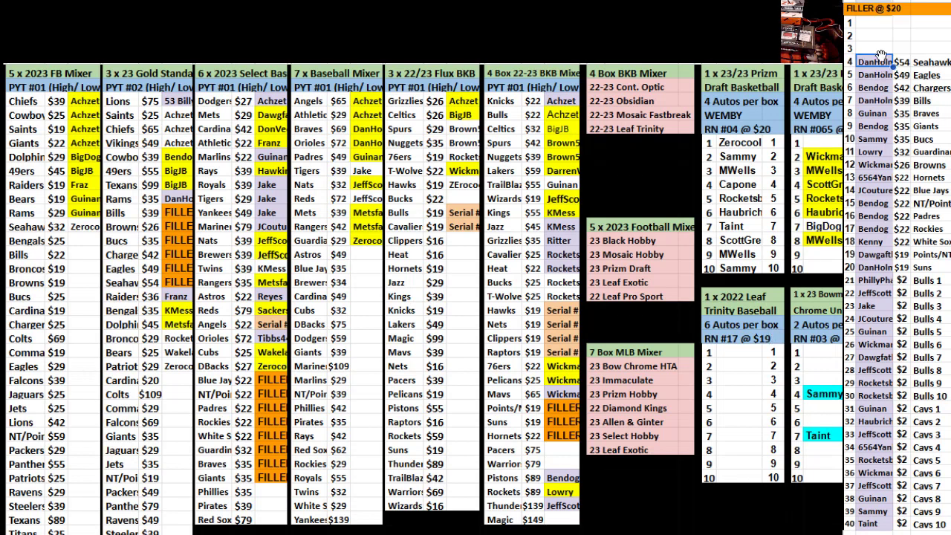
{"action": "left_click_drag", "start_coordinate": [881, 56], "coordinate": [192, 284]}
{"action": "left_click", "coordinate": [872, 76]}
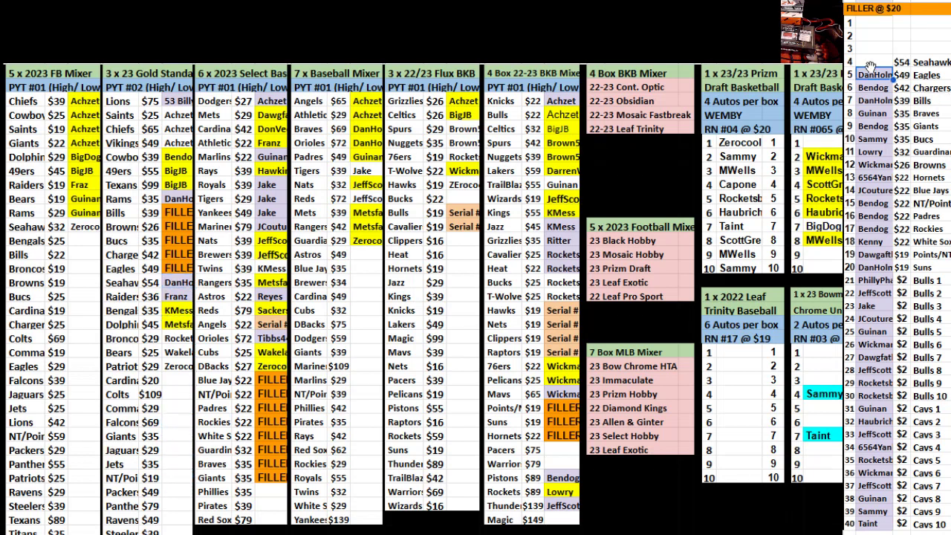
{"action": "key", "text": "Delete"}
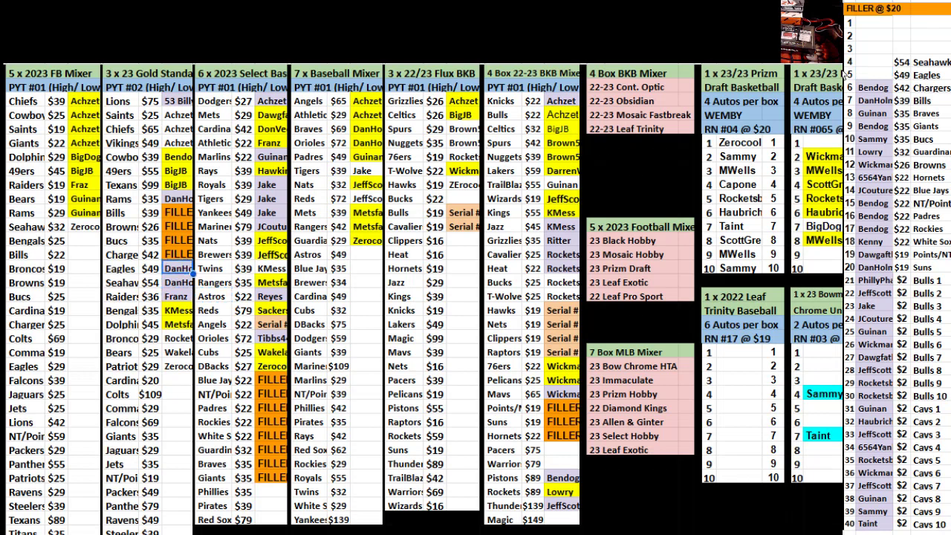
{"action": "left_click", "coordinate": [908, 76]}
{"action": "left_click", "coordinate": [922, 76], "text": "shift"}
{"action": "key", "text": "Delete"}
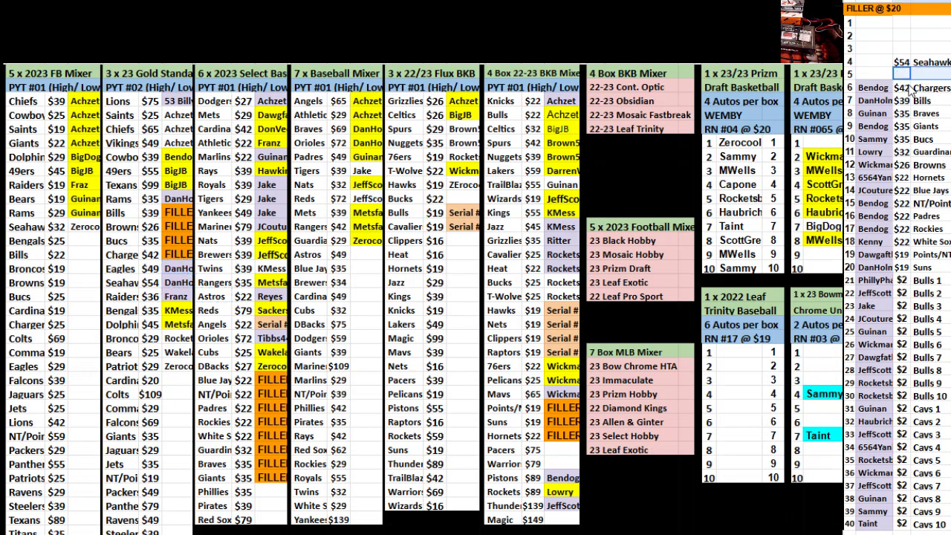
{"action": "key", "text": "Up"}
{"action": "key", "text": "shift+Right"}
{"action": "key", "text": "Delete"}
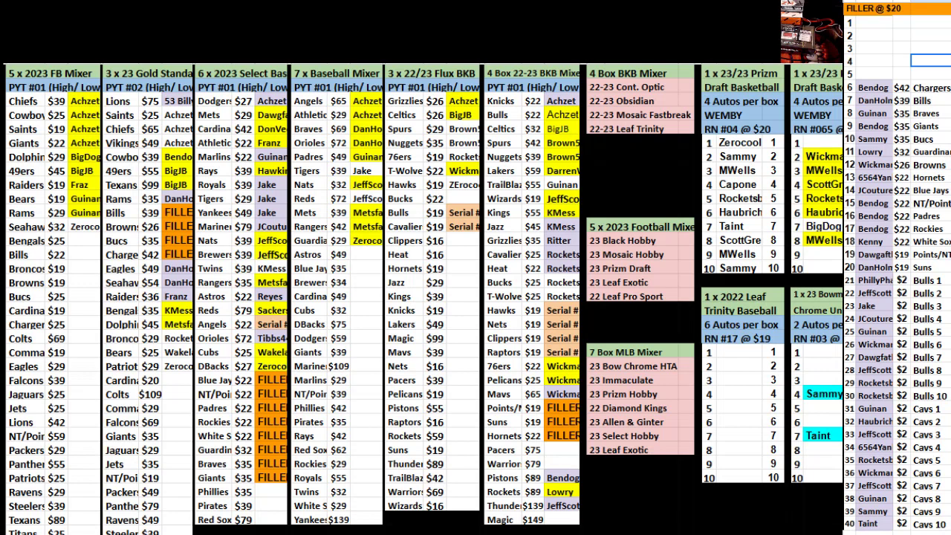
- Move Bendog from filler row 6 into the Gold Standard Chargers slot, then into the 4 Box BKB Pacers slot as 33
{"action": "left_click_drag", "start_coordinate": [875, 281], "coordinate": [883, 394]}
{"action": "left_click", "coordinate": [888, 409]}
{"action": "left_click_drag", "start_coordinate": [890, 420], "coordinate": [884, 524]}
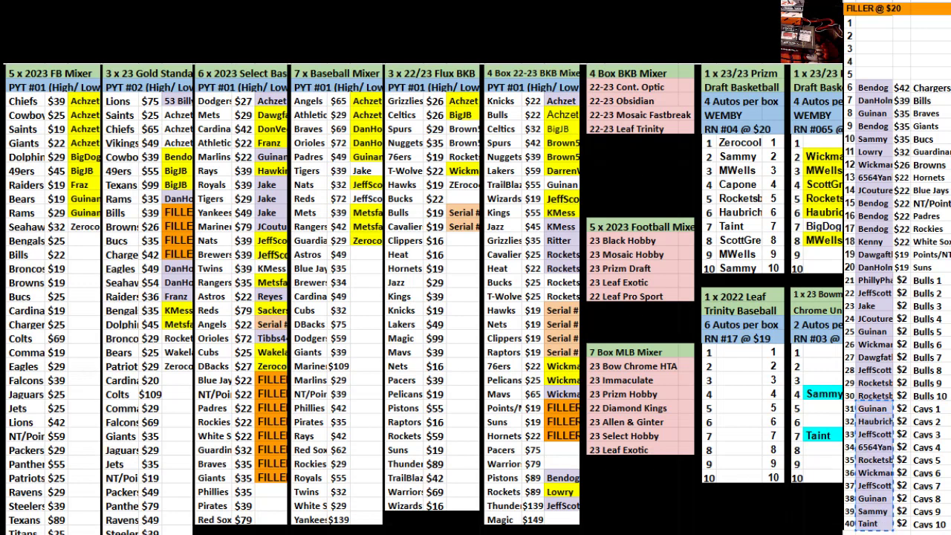
{"action": "left_click", "coordinate": [883, 92]}
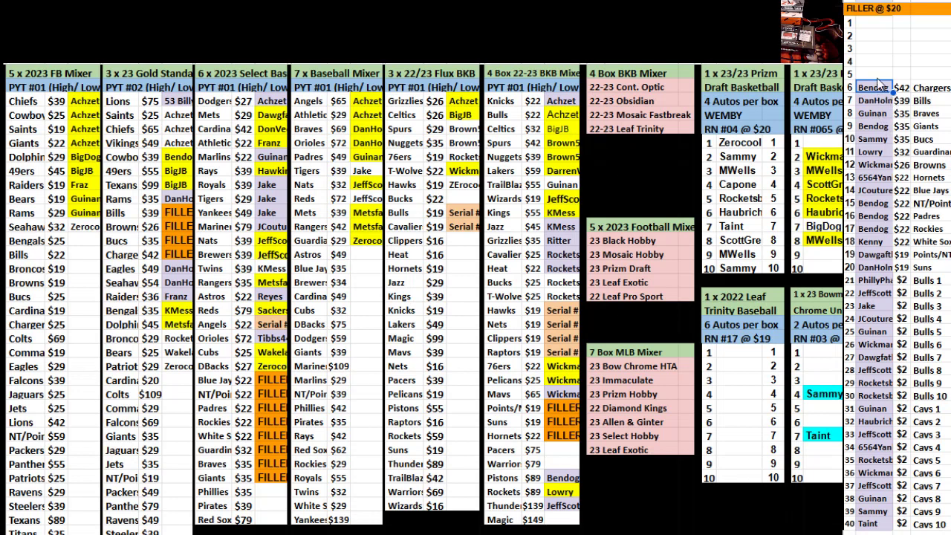
{"action": "left_click_drag", "start_coordinate": [855, 92], "coordinate": [177, 254]}
{"action": "left_click", "coordinate": [541, 450]}
{"action": "key", "text": "ctrl+c"}
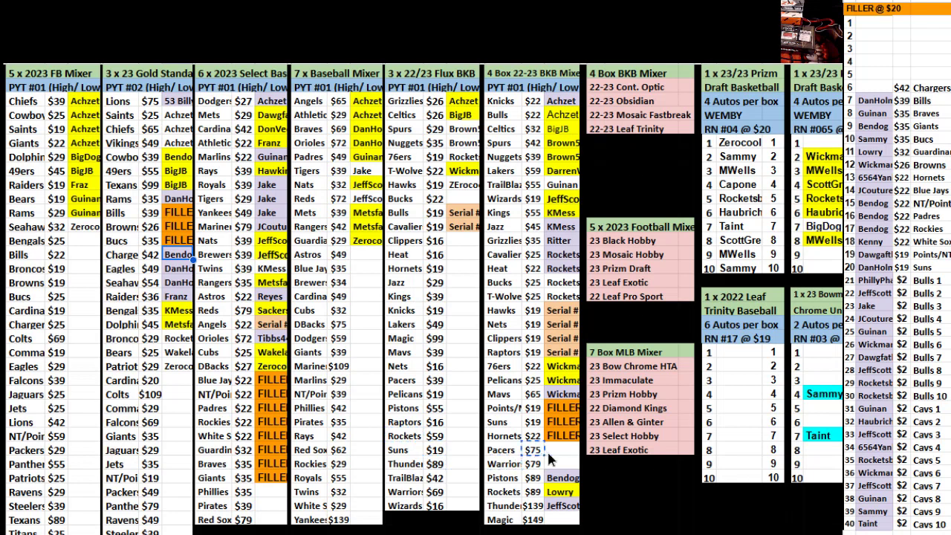
{"action": "left_click_drag", "start_coordinate": [552, 459], "coordinate": [551, 458]}
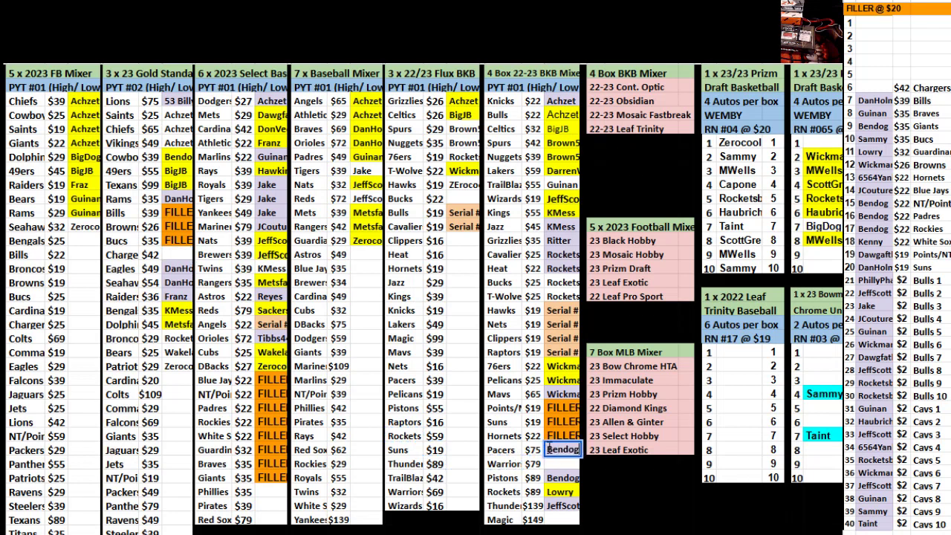
{"action": "type", "text": "33"}
- Place DanHolm in the Gold Standard Rams and Giants slots and clear the $39 Bills filler row
{"action": "left_click", "coordinate": [913, 80]}
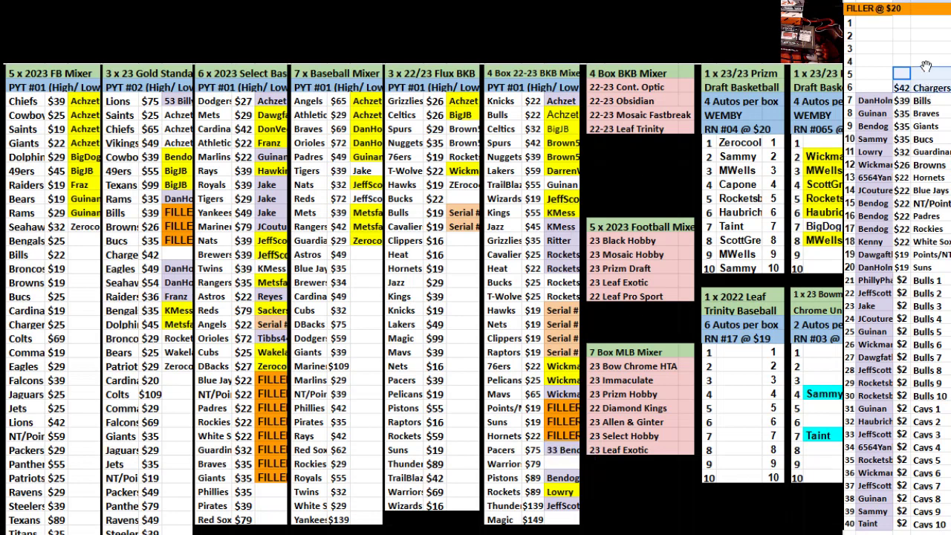
{"action": "left_click", "coordinate": [875, 101]}
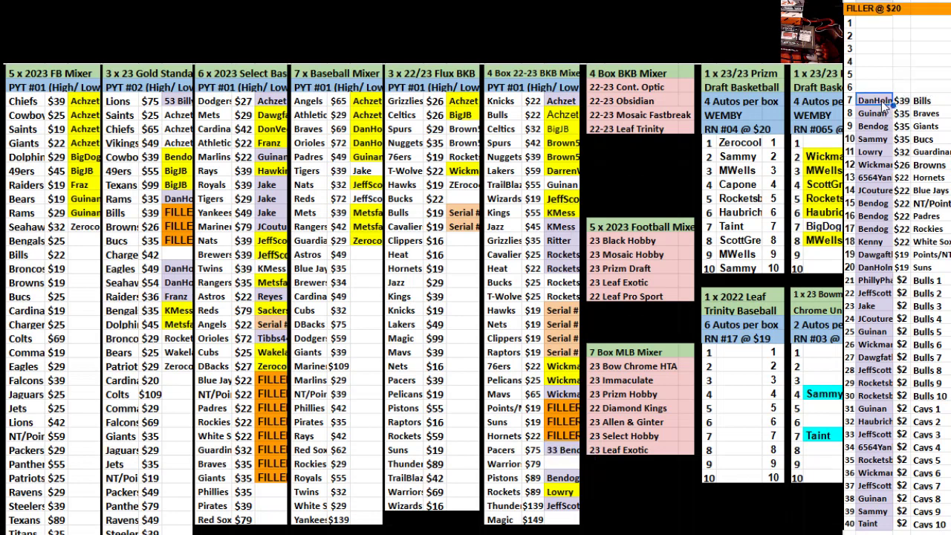
{"action": "key", "text": "ctrl+c"}
{"action": "left_click", "coordinate": [164, 267]}
{"action": "key", "text": "ctrl+c"}
{"action": "left_click", "coordinate": [175, 213]}
{"action": "key", "text": "ctrl+v"}
{"action": "left_click_drag", "start_coordinate": [169, 430], "coordinate": [172, 433]}
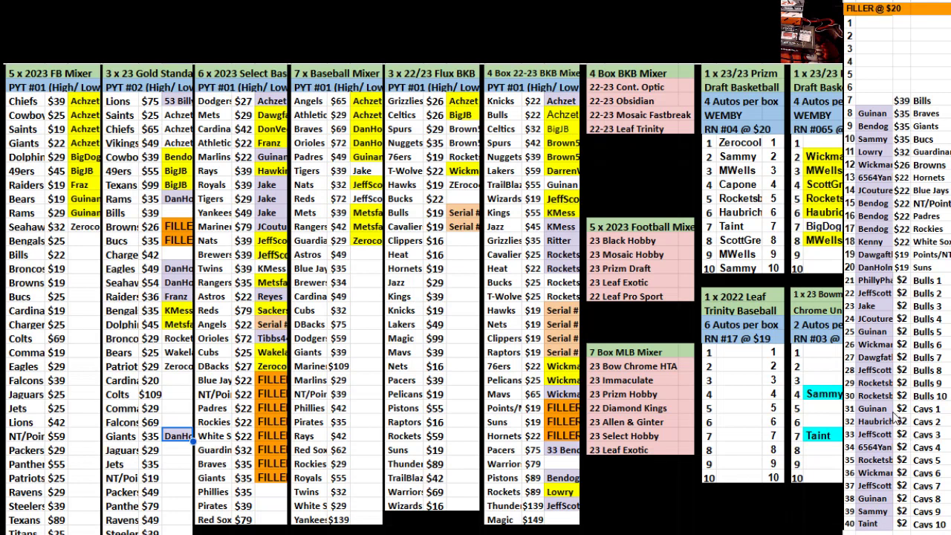
{"action": "left_click", "coordinate": [902, 101]}
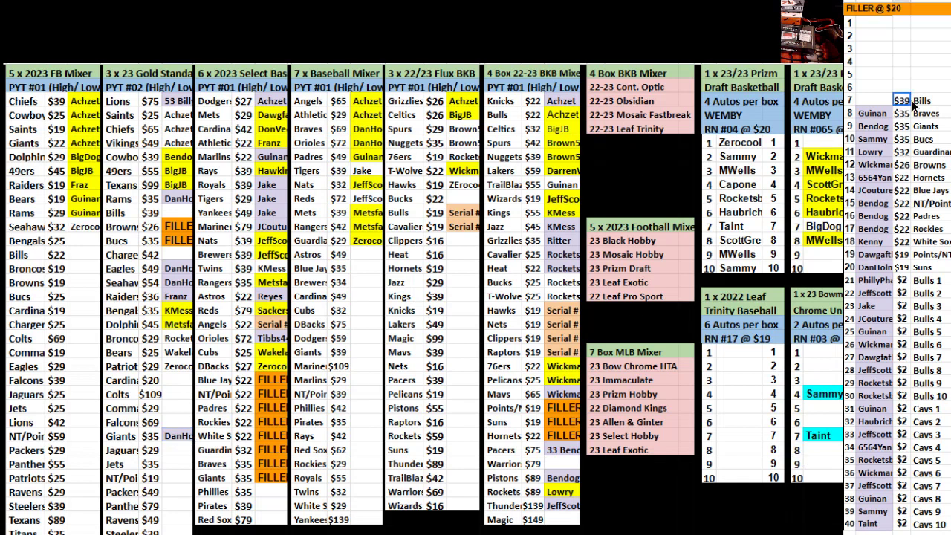
{"action": "left_click_drag", "start_coordinate": [913, 104], "coordinate": [925, 107]}
{"action": "key", "text": "Delete"}
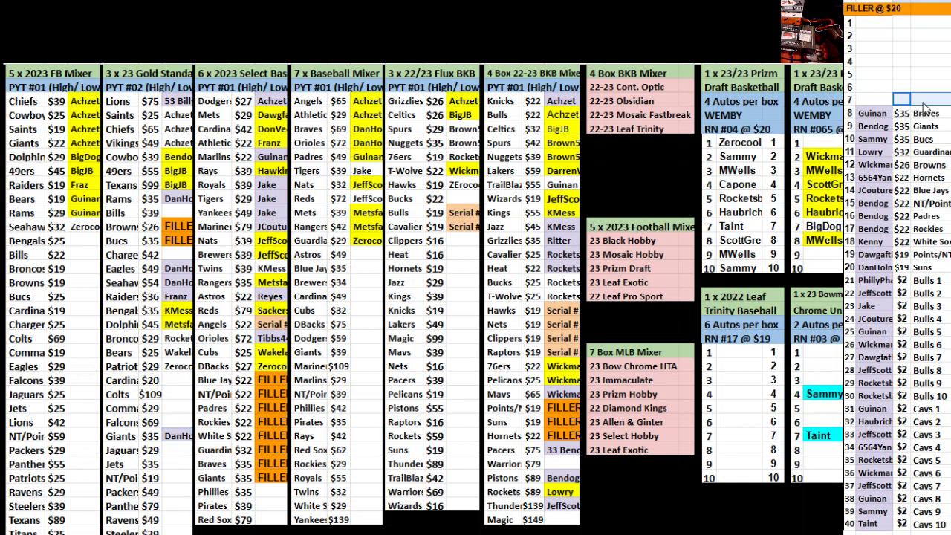
- Move Guinan via the Braves slot into slot 1 of RN #065, and enter Guinan again in slot 9
{"action": "left_click", "coordinate": [875, 113]}
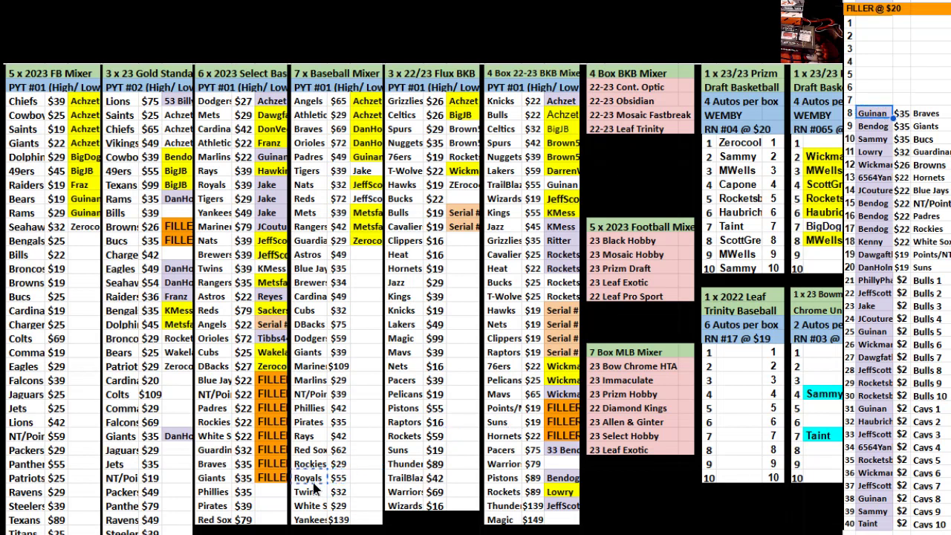
{"action": "left_click", "coordinate": [283, 479]}
{"action": "left_click", "coordinate": [274, 464]}
{"action": "key", "text": "ctrl+v"}
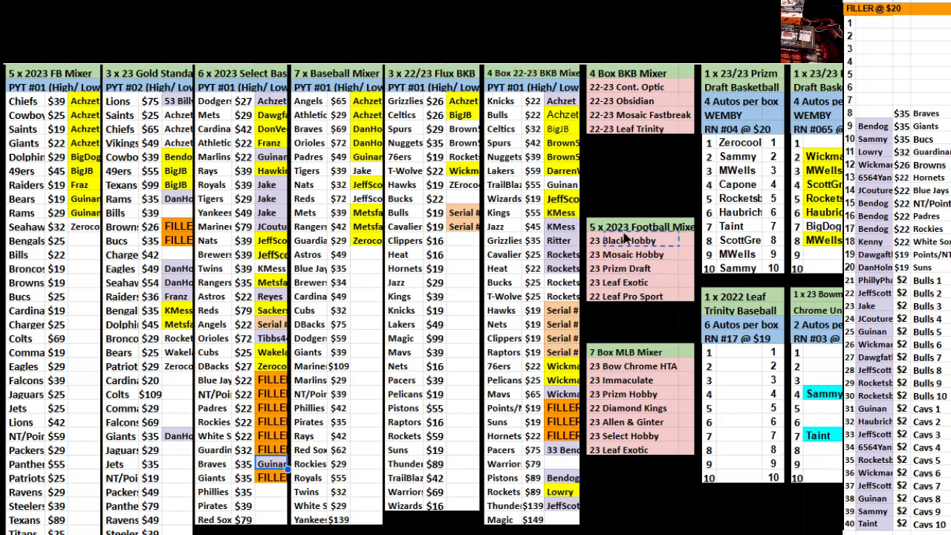
{"action": "left_click", "coordinate": [737, 157]}
{"action": "key", "text": "ctrl+c"}
{"action": "left_click", "coordinate": [830, 146]}
{"action": "key", "text": "ctrl+v"}
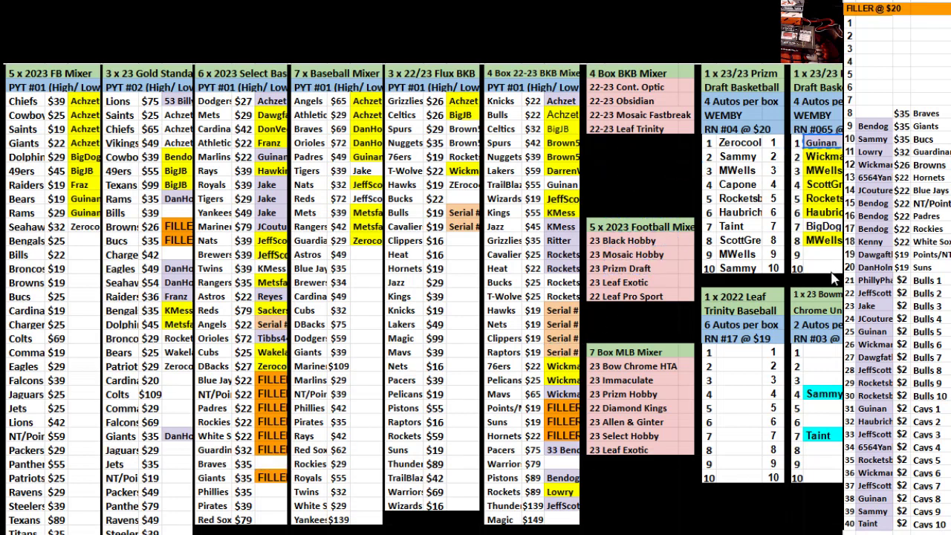
{"action": "left_click", "coordinate": [817, 254]}
{"action": "type", "text": "Guinan"}
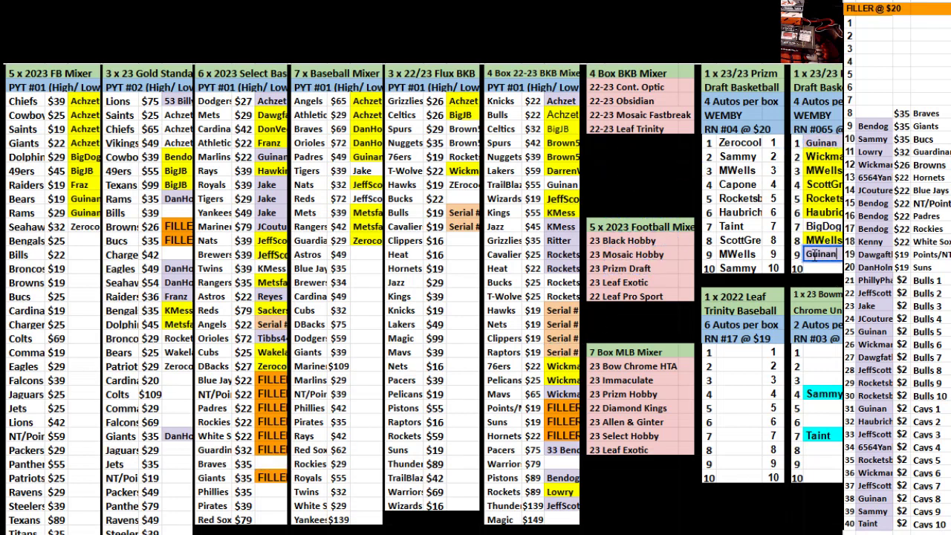
{"action": "type", "text": "5"}
{"action": "left_click", "coordinate": [797, 73]}
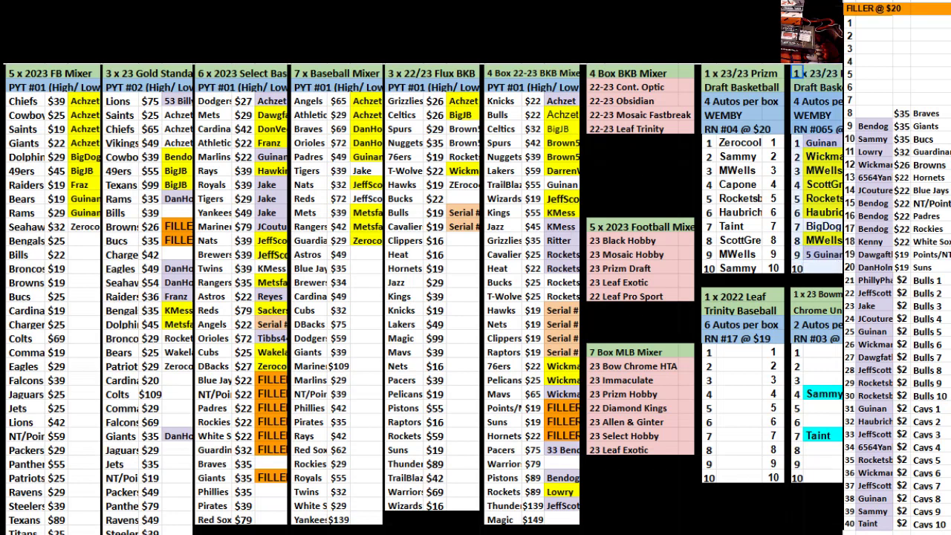
- Paste the RN #065 list over RN #04 and relabel it RN #05
{"action": "left_click", "coordinate": [710, 77]}
{"action": "key", "text": "ctrl+v"}
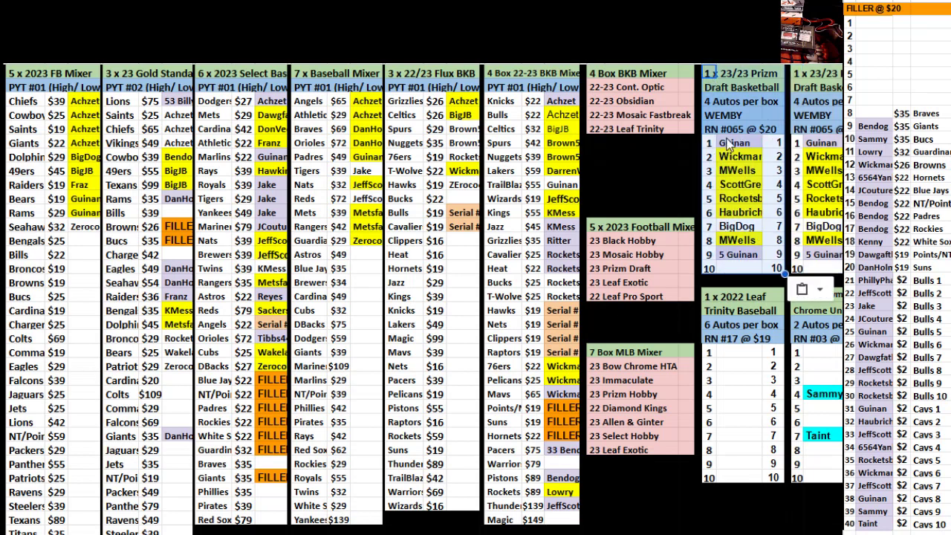
{"action": "double_click", "coordinate": [720, 131]}
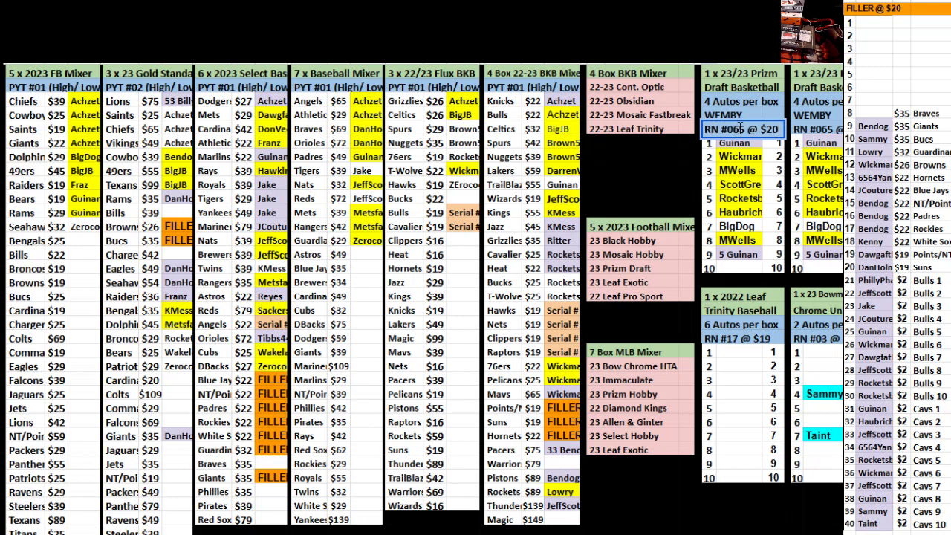
{"action": "key", "text": "BackSpace"}
{"action": "left_click", "coordinate": [825, 272]}
- Clear the second box's names and change its label to RN #06
{"action": "left_click", "coordinate": [833, 145]}
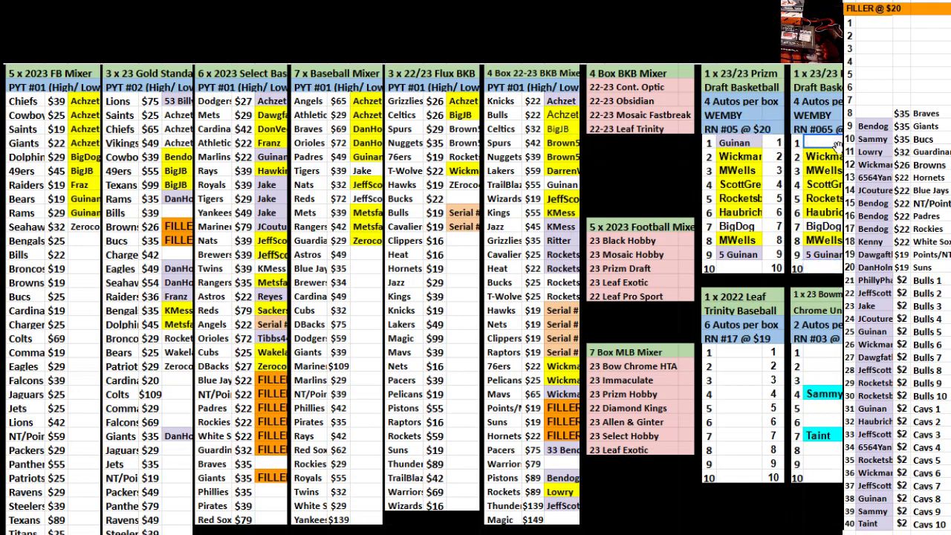
{"action": "key", "text": "Delete"}
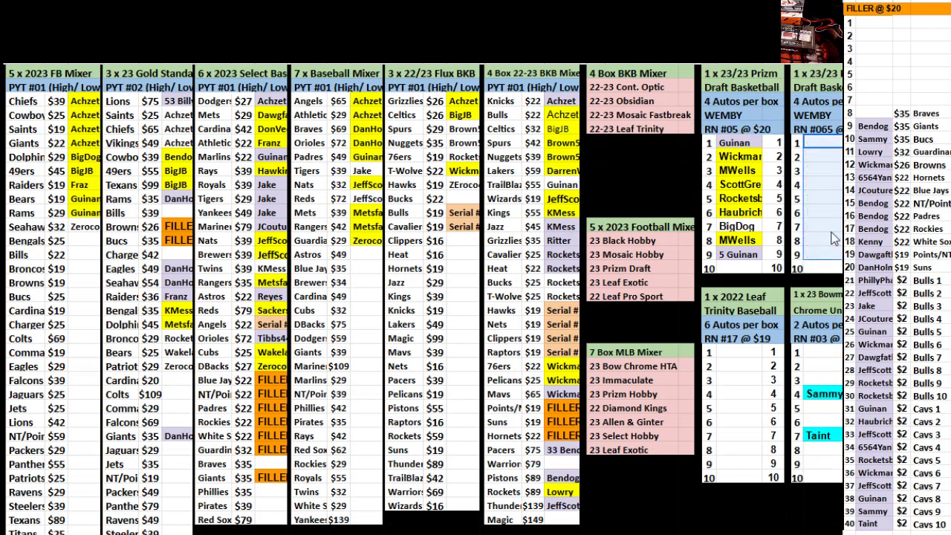
{"action": "left_click", "coordinate": [824, 132]}
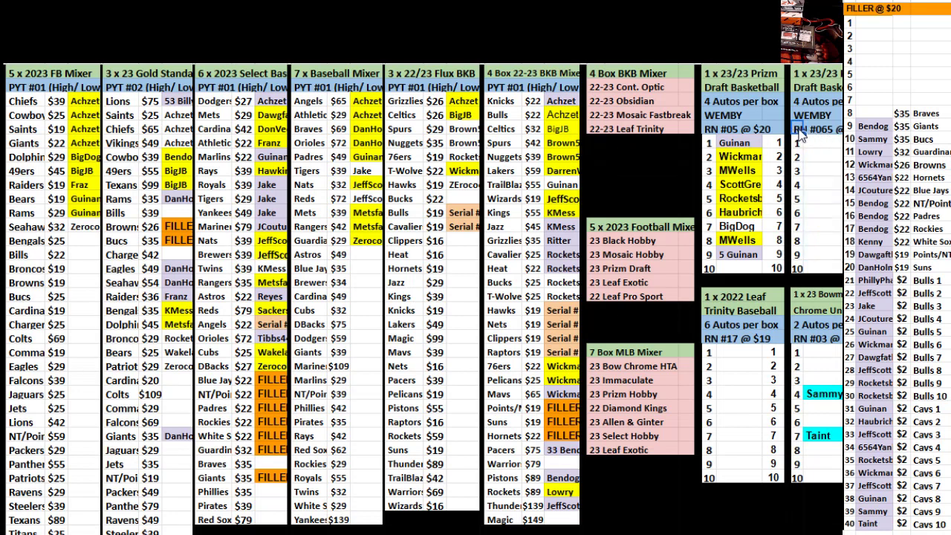
{"action": "double_click", "coordinate": [802, 135]}
{"action": "left_click", "coordinate": [830, 130]}
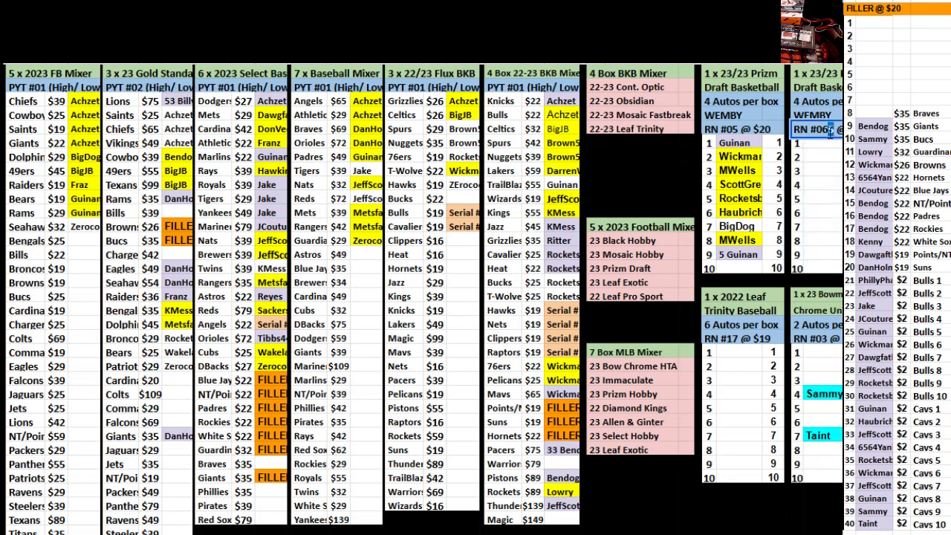
{"action": "key", "text": "BackSpace"}
{"action": "left_click", "coordinate": [881, 127]}
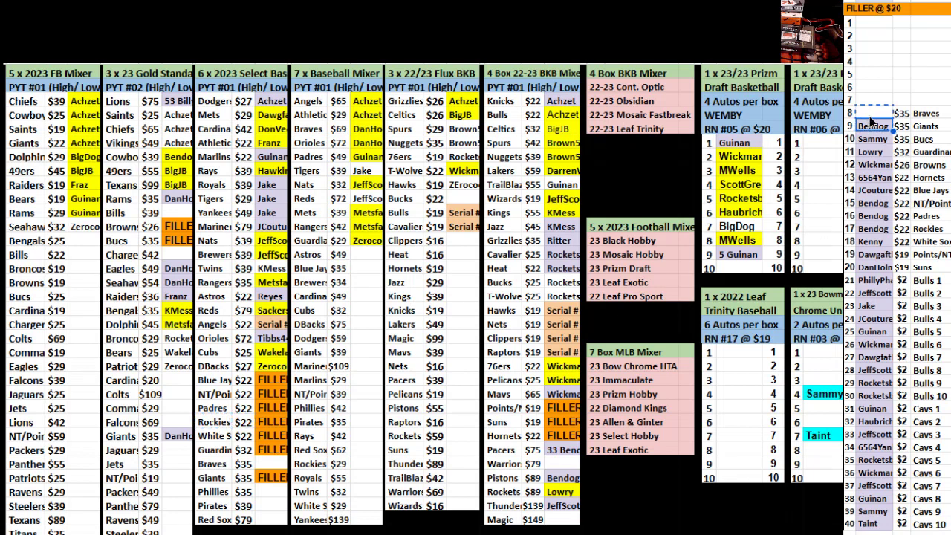
- Undo the stray Bendog move and enter Guinan in slot 6 of the second box
{"action": "left_click_drag", "start_coordinate": [872, 122], "coordinate": [871, 119]}
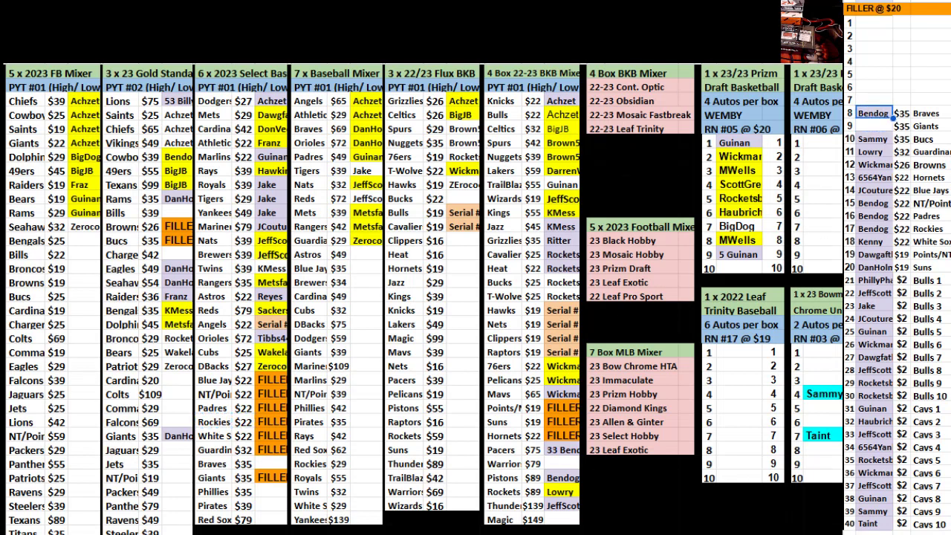
{"action": "key", "text": "ctrl+z"}
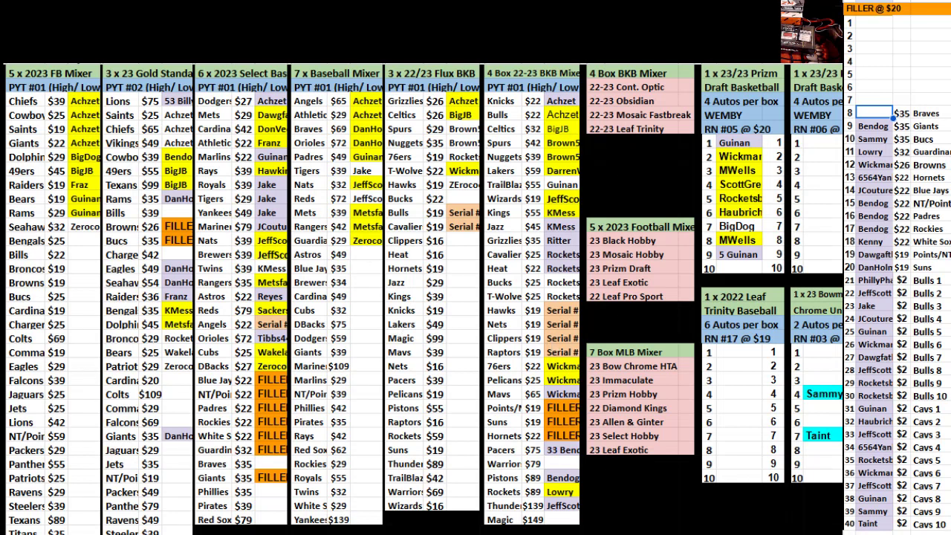
{"action": "key", "text": "ctrl+z"}
{"action": "key", "text": "ctrl+z"}
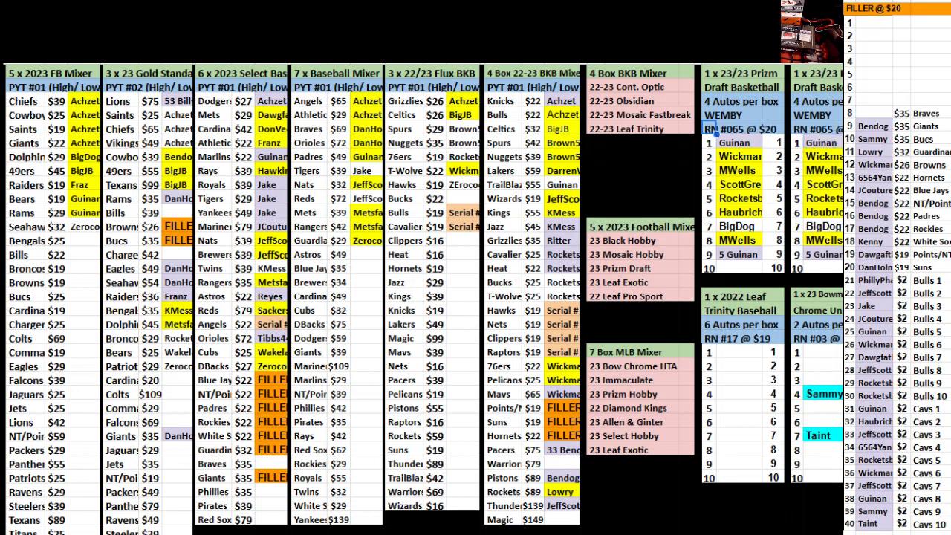
{"action": "key", "text": "ctrl+y"}
{"action": "key", "text": "ctrl+y"}
{"action": "key", "text": "ctrl+y"}
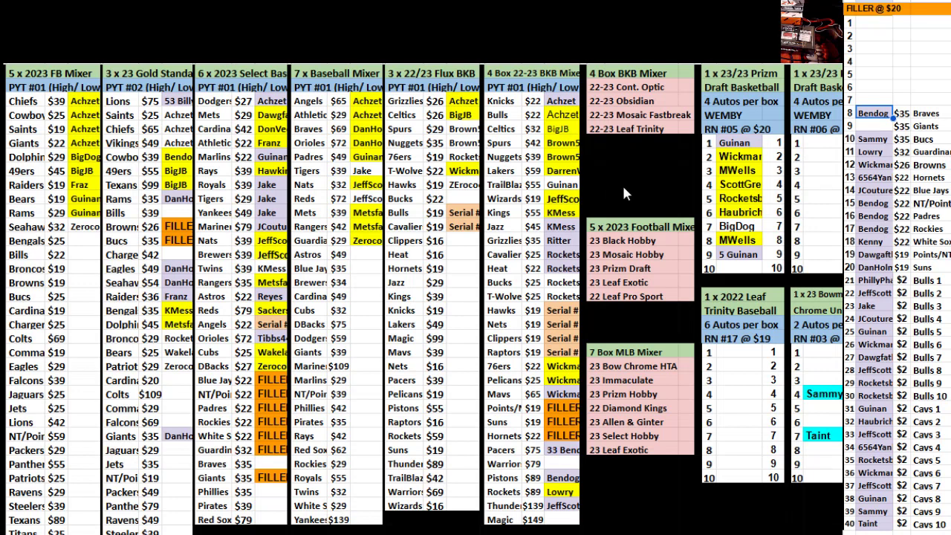
{"action": "left_click", "coordinate": [808, 213]}
{"action": "type", "text": "Guinan"}
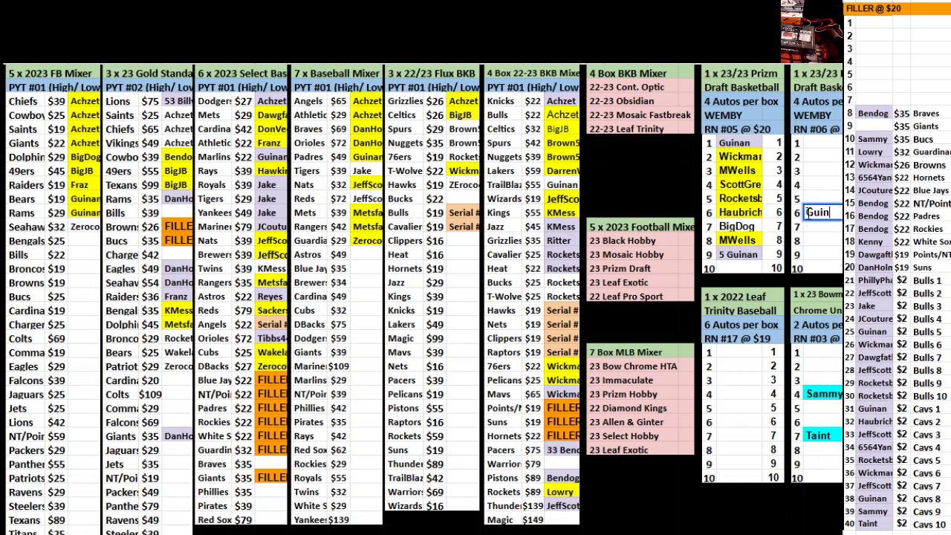
- Move DanH onto the Giants FILLER slot and put Bendog in the Warriors slot as 44 Bendog
{"action": "left_click", "coordinate": [188, 438]}
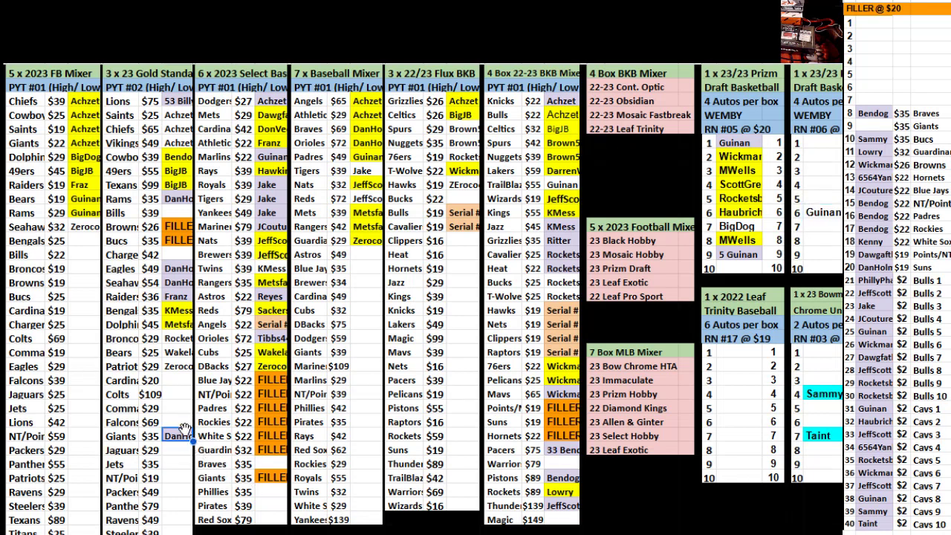
{"action": "left_click_drag", "start_coordinate": [189, 431], "coordinate": [266, 482]}
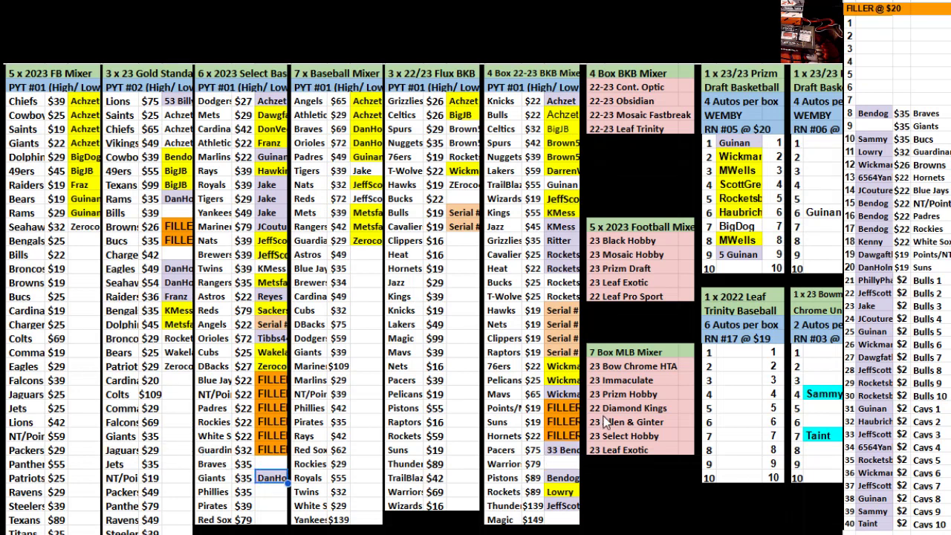
{"action": "left_click", "coordinate": [876, 115]}
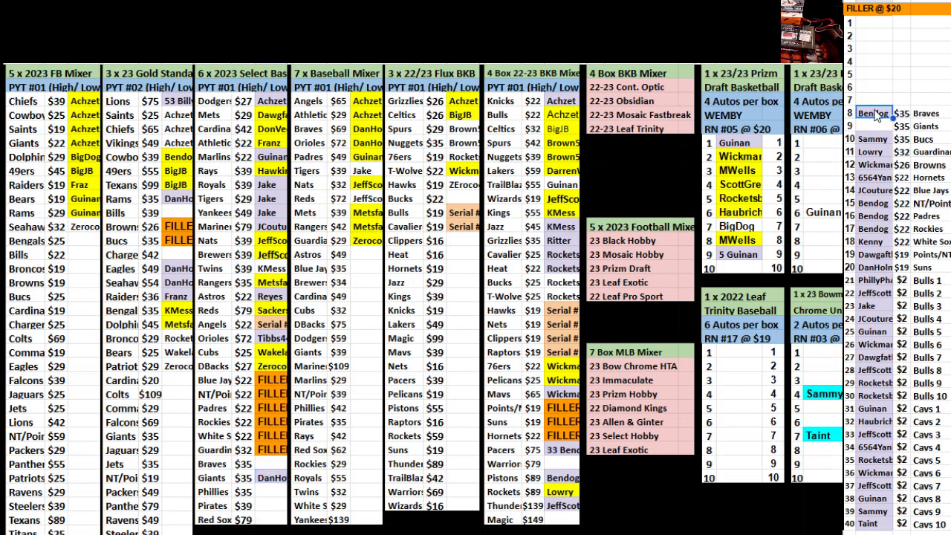
{"action": "left_click_drag", "start_coordinate": [275, 524], "coordinate": [693, 273]}
{"action": "left_click_drag", "start_coordinate": [451, 257], "coordinate": [563, 465]}
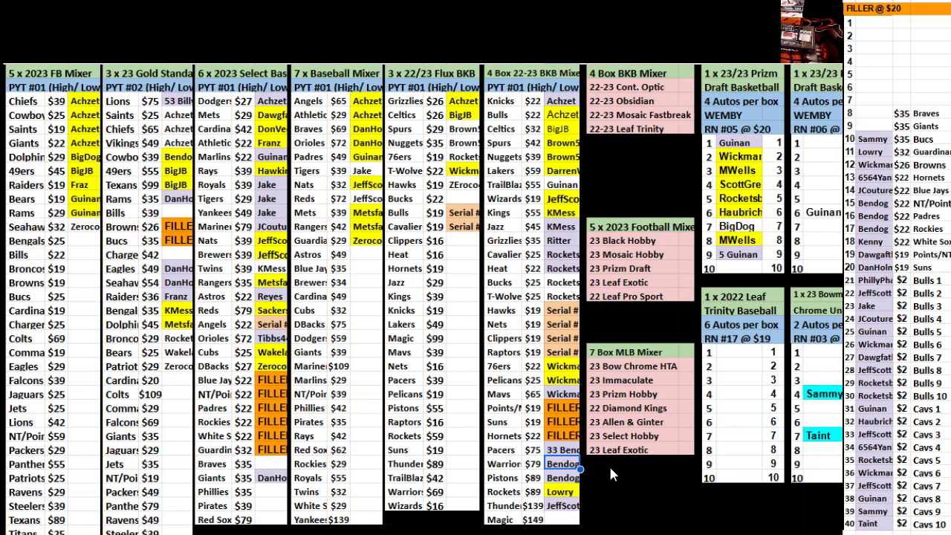
{"action": "double_click", "coordinate": [549, 465]}
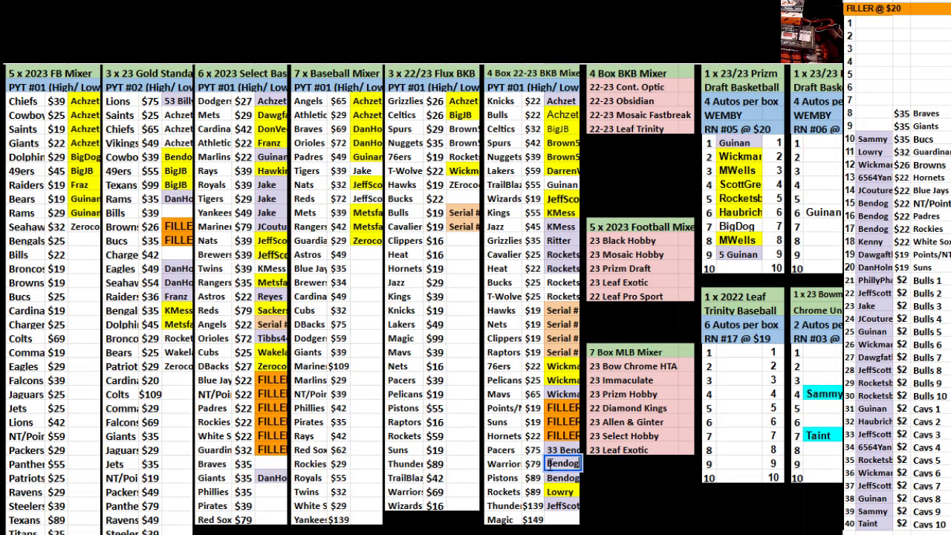
{"action": "type", "text": "44"}
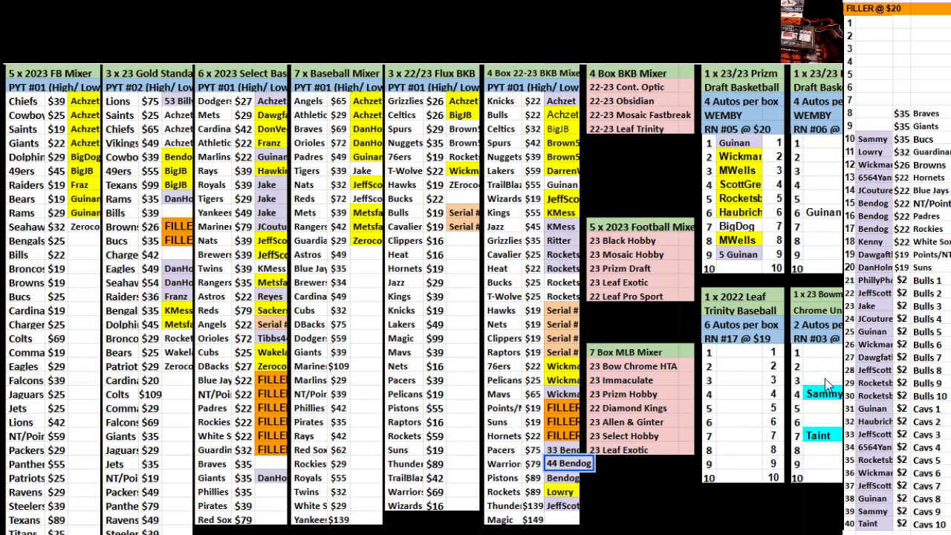
- Clear the $35 Braves and Giants filler rows and move the Select Giants buyer into the Baseball Mixer's Giants slot
{"action": "left_click_drag", "start_coordinate": [901, 113], "coordinate": [920, 130]}
{"action": "key", "text": "Delete"}
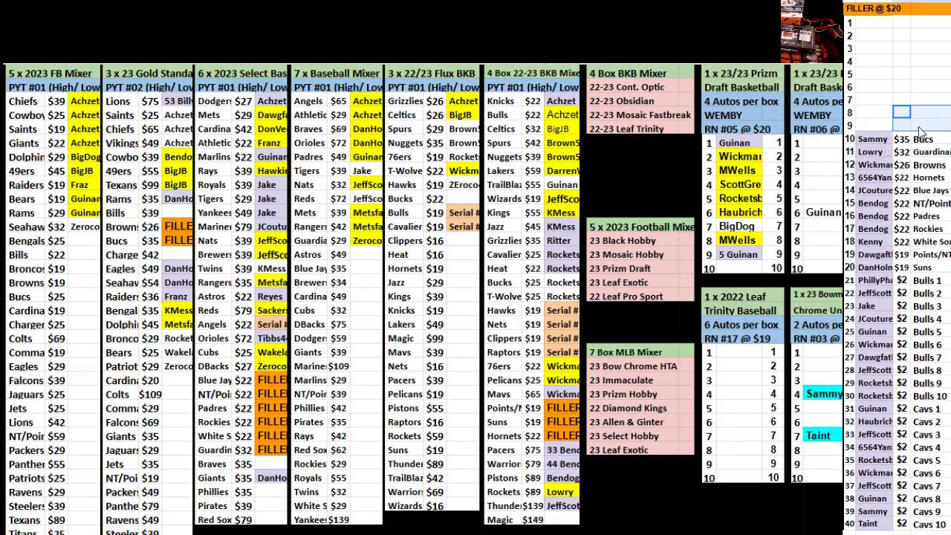
{"action": "left_click", "coordinate": [874, 142]}
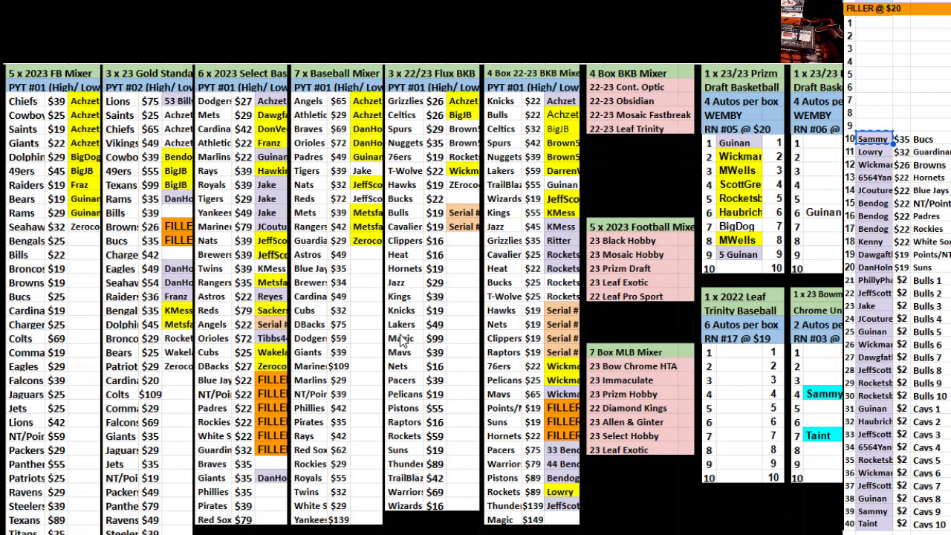
{"action": "key", "text": "ctrl+c"}
{"action": "left_click", "coordinate": [287, 480]}
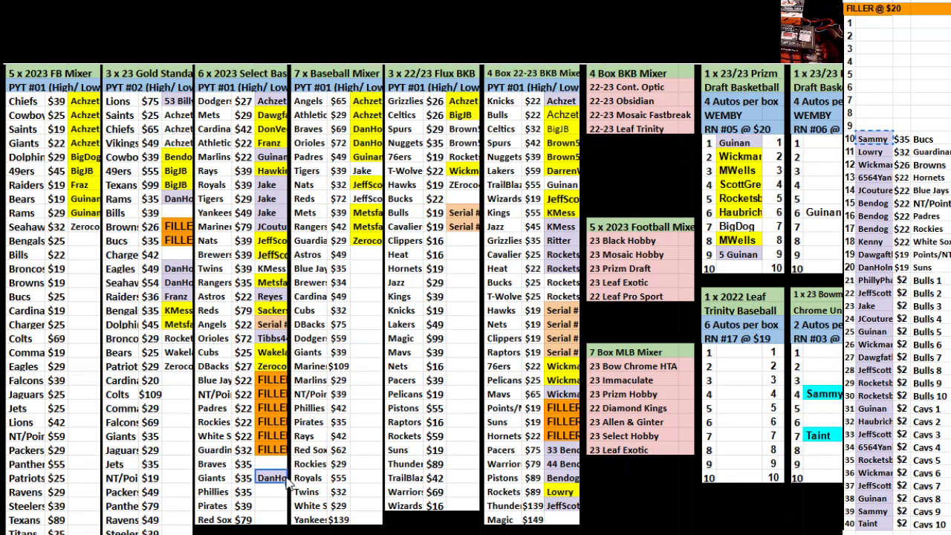
{"action": "left_click_drag", "start_coordinate": [287, 482], "coordinate": [364, 359]}
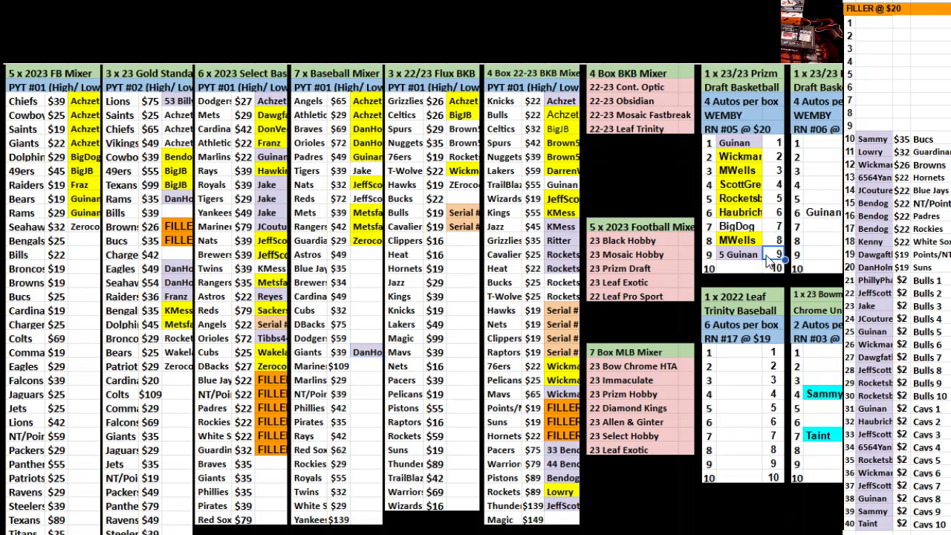
- Place filler row 10's name in Prizm slot 10 and row 11's in the Gold Standard Jaguars slot, clearing both rows
{"action": "left_click", "coordinate": [883, 141]}
{"action": "left_click_drag", "start_coordinate": [884, 141], "coordinate": [763, 272]}
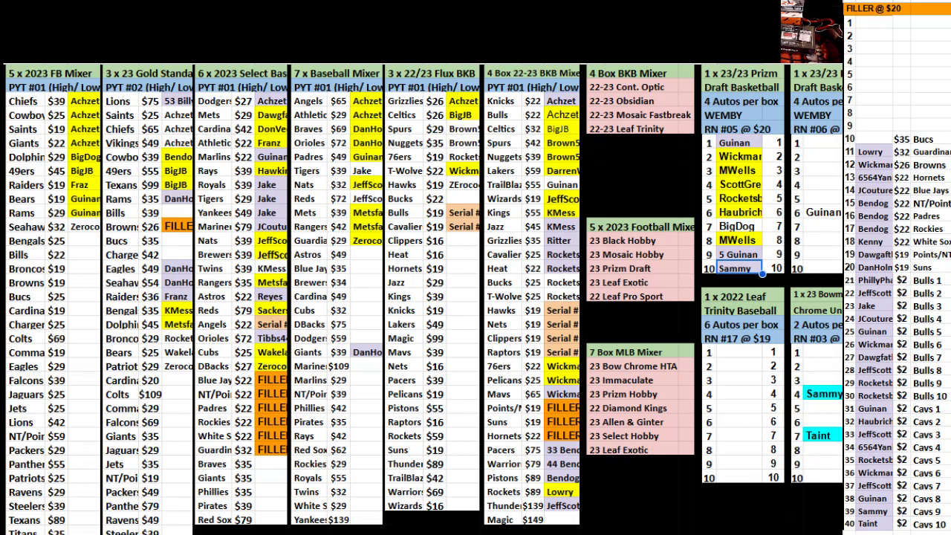
{"action": "left_click", "coordinate": [905, 139]}
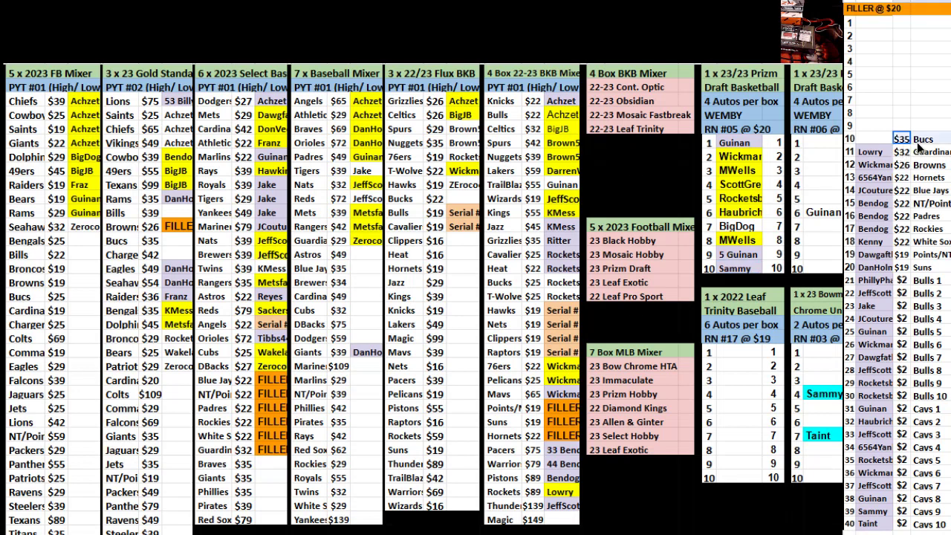
{"action": "key", "text": "Delete"}
{"action": "left_click", "coordinate": [873, 151]}
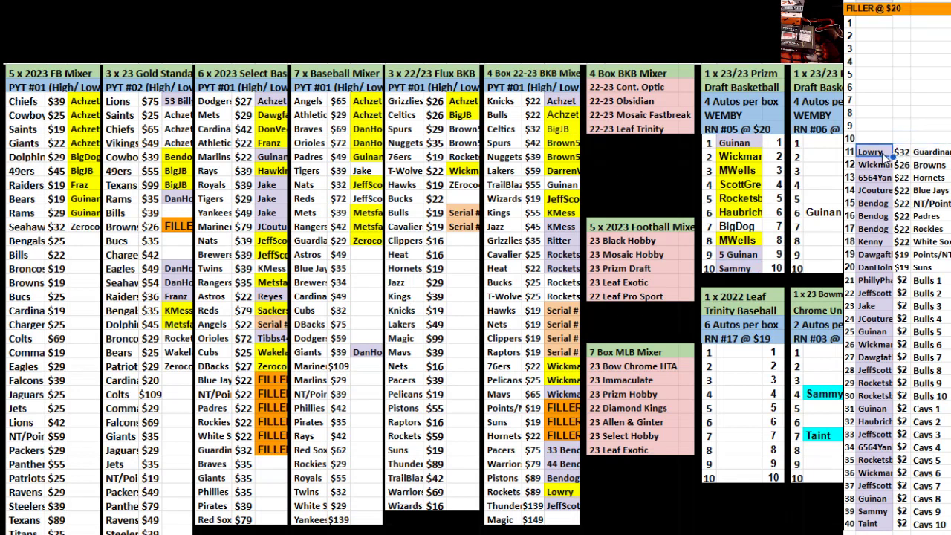
{"action": "key", "text": "ctrl+x"}
{"action": "left_click_drag", "start_coordinate": [871, 148], "coordinate": [172, 447]}
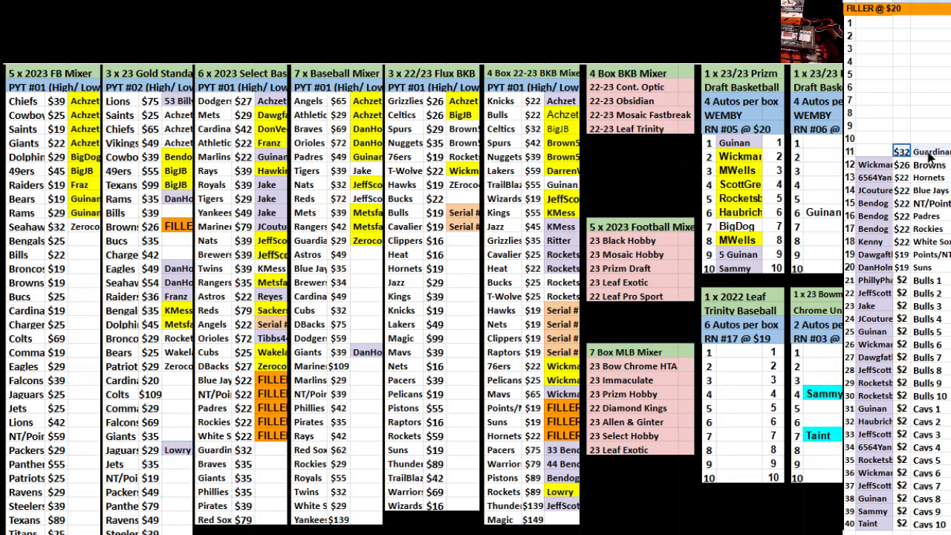
{"action": "left_click_drag", "start_coordinate": [900, 151], "coordinate": [928, 152]}
{"action": "key", "text": "Delete"}
- Paste filler row 12's name into the Gold Standard Browns slot and clear that row
{"action": "left_click", "coordinate": [874, 165]}
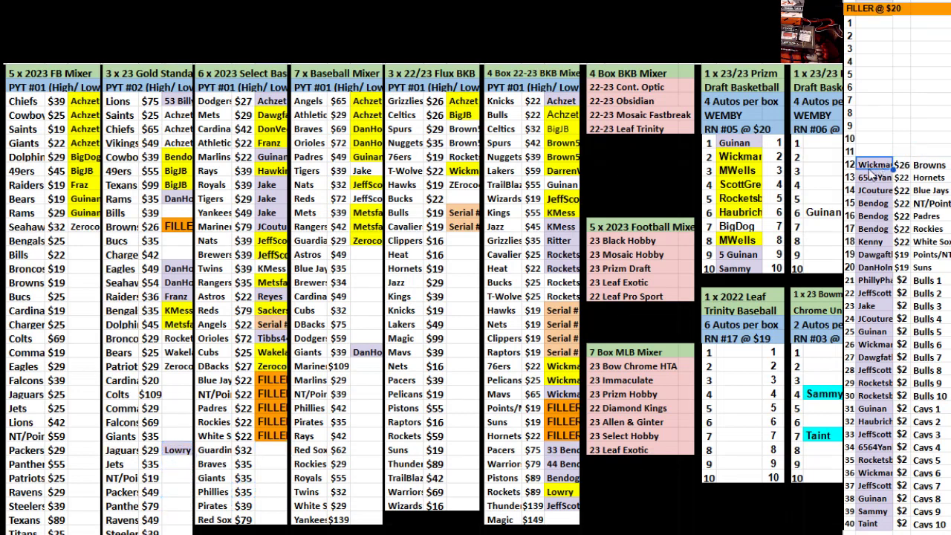
{"action": "key", "text": "ctrl+c"}
{"action": "left_click", "coordinate": [179, 226]}
{"action": "key", "text": "ctrl+v"}
{"action": "left_click", "coordinate": [903, 165]}
{"action": "left_click_drag", "start_coordinate": [916, 167], "coordinate": [948, 170]}
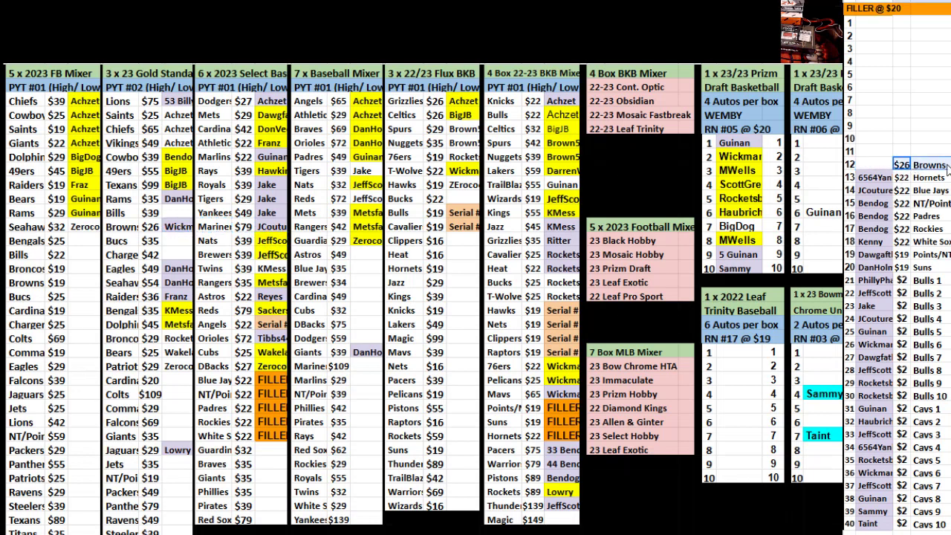
{"action": "key", "text": "Delete"}
- Move filler row 13's name into the Select break's Padres slot and select its leftover price cells
{"action": "left_click", "coordinate": [884, 178]}
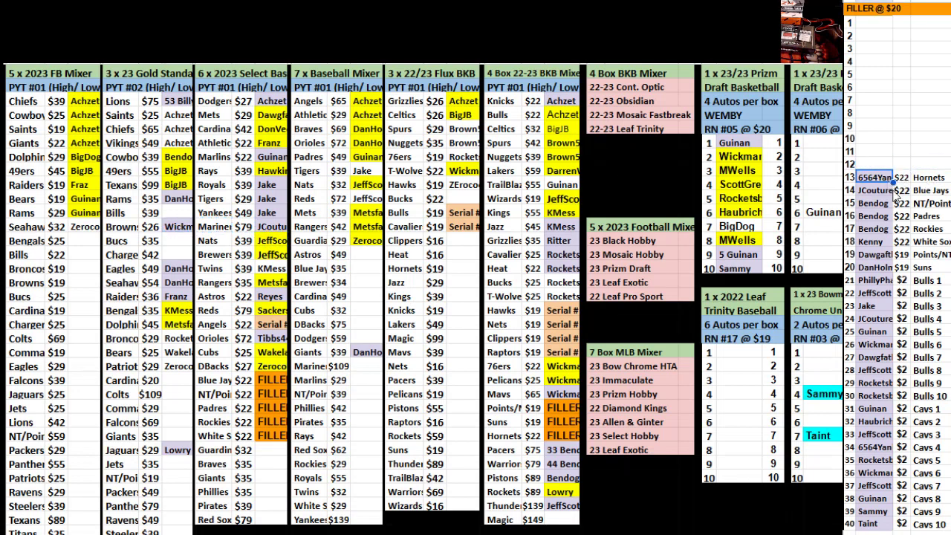
{"action": "key", "text": "ctrl+x"}
{"action": "left_click_drag", "start_coordinate": [877, 173], "coordinate": [269, 509]}
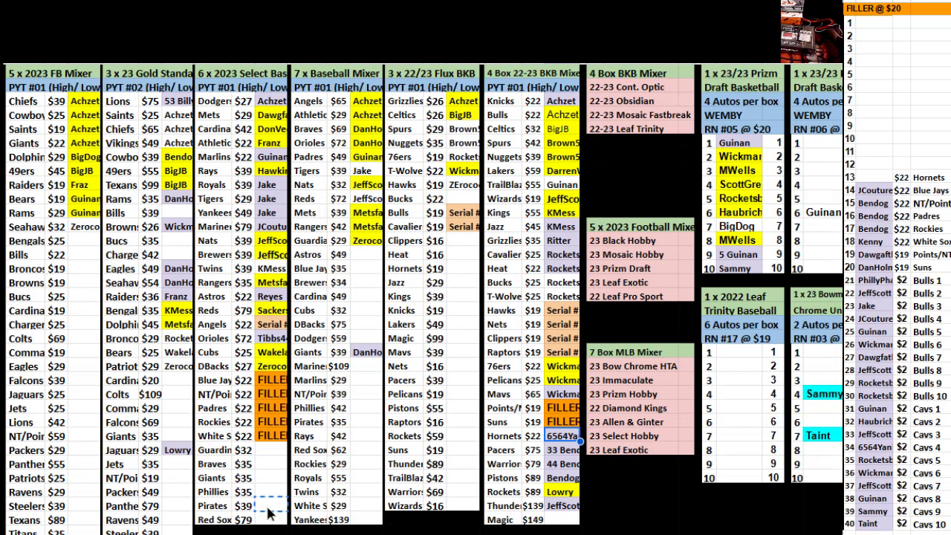
{"action": "left_click_drag", "start_coordinate": [267, 507], "coordinate": [274, 497]}
{"action": "left_click_drag", "start_coordinate": [274, 504], "coordinate": [260, 480]}
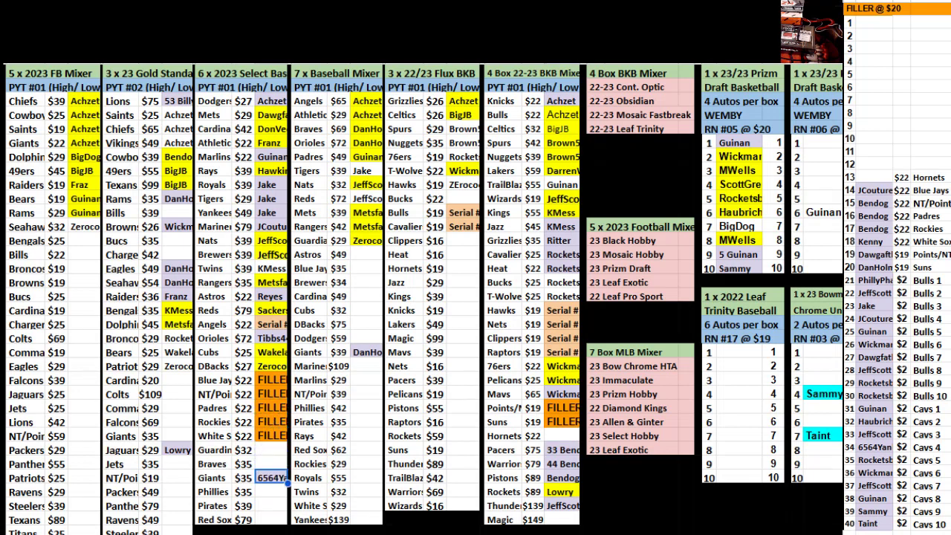
{"action": "key", "text": "ctrl+z"}
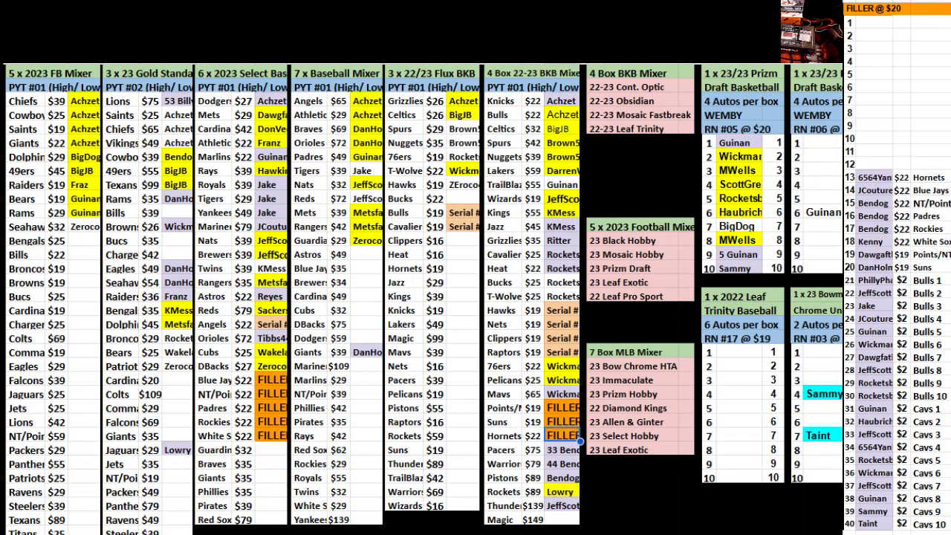
{"action": "left_click", "coordinate": [862, 179]}
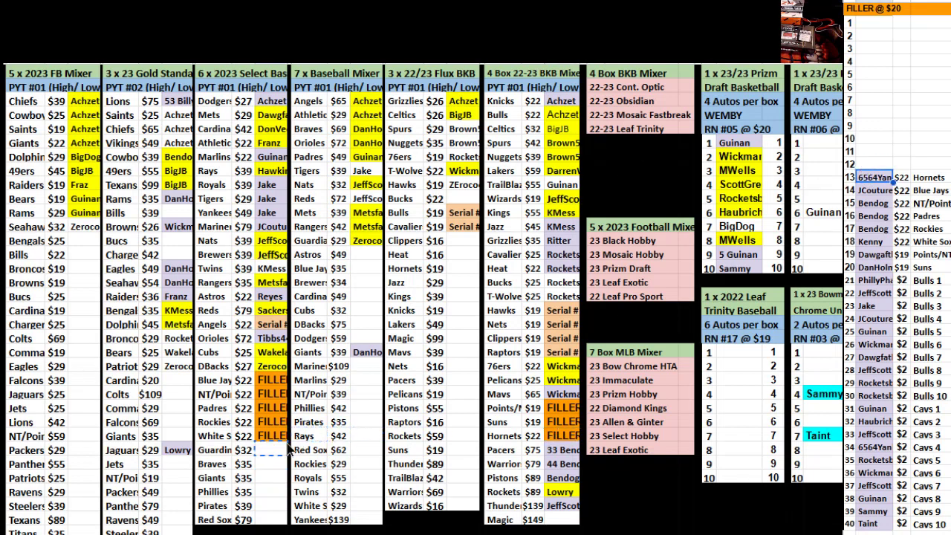
{"action": "left_click_drag", "start_coordinate": [281, 422], "coordinate": [281, 420]}
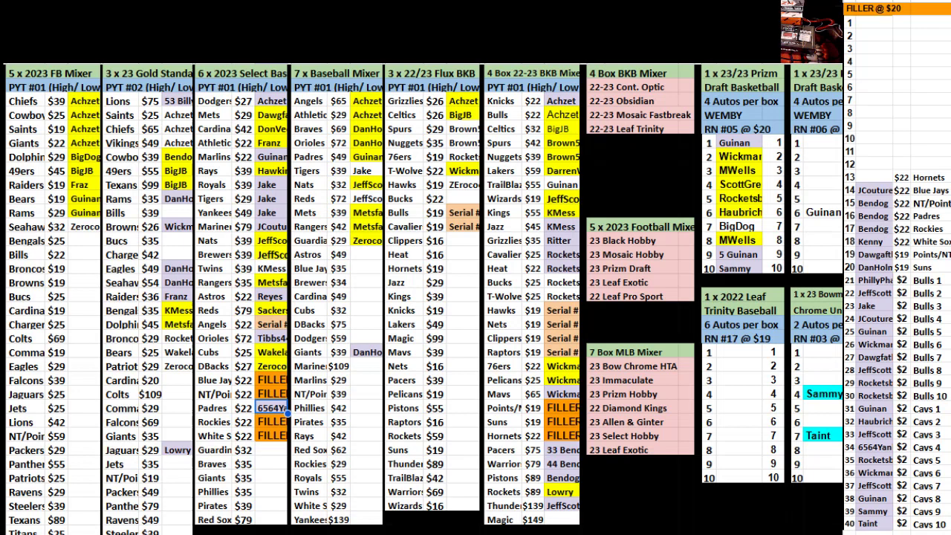
{"action": "left_click", "coordinate": [902, 179]}
{"action": "left_click_drag", "start_coordinate": [902, 179], "coordinate": [931, 214]}
- Sort the BKB Mixer range AK3:AM33 by column AM, A to Z
{"action": "left_click", "coordinate": [877, 192]}
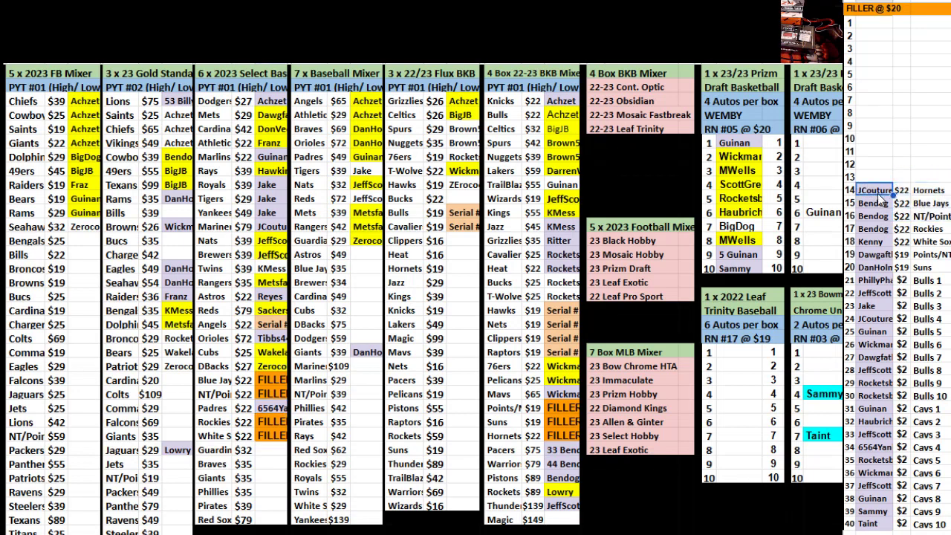
{"action": "key", "text": "ctrl+c"}
{"action": "left_click_drag", "start_coordinate": [513, 106], "coordinate": [569, 520]}
{"action": "right_click", "coordinate": [512, 168]}
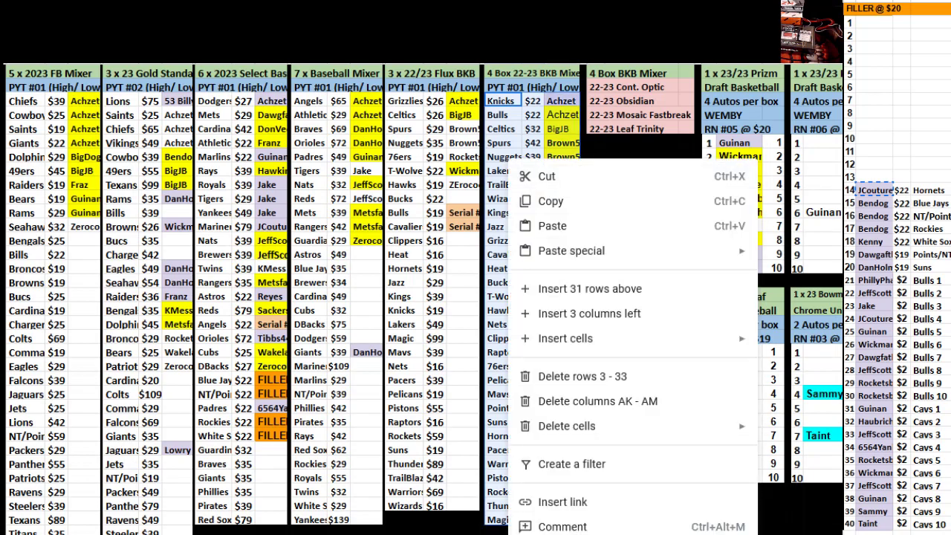
{"action": "left_click", "coordinate": [803, 401]}
{"action": "left_click", "coordinate": [498, 320]}
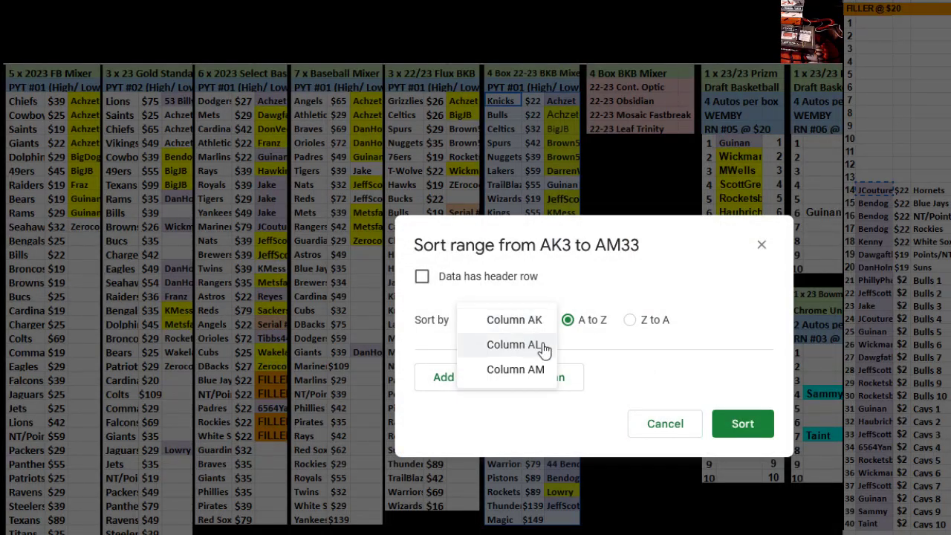
{"action": "left_click", "coordinate": [515, 370]}
{"action": "left_click", "coordinate": [742, 423]}
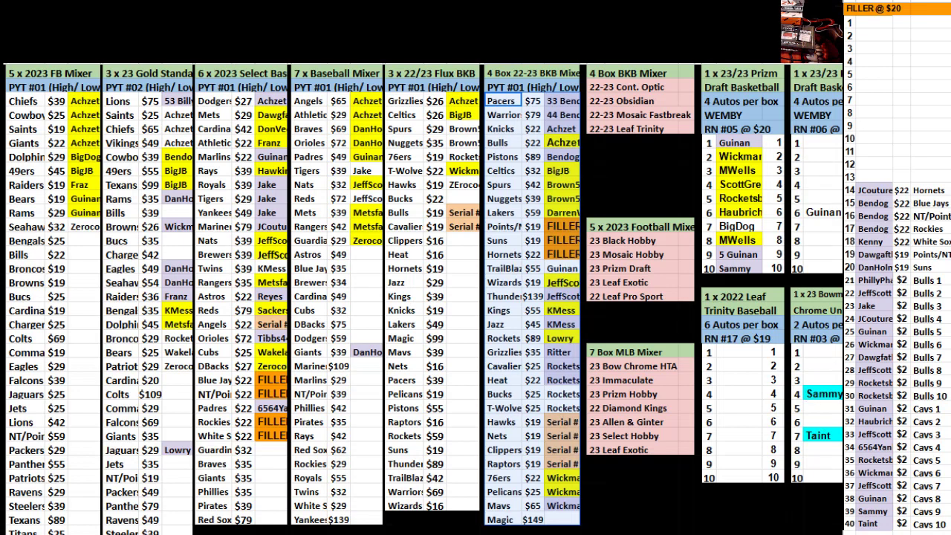
- Move filler rows 14–16 names into the BKB Hornets, Select Blue Jays and NT/Points slots
{"action": "left_click", "coordinate": [418, 75]}
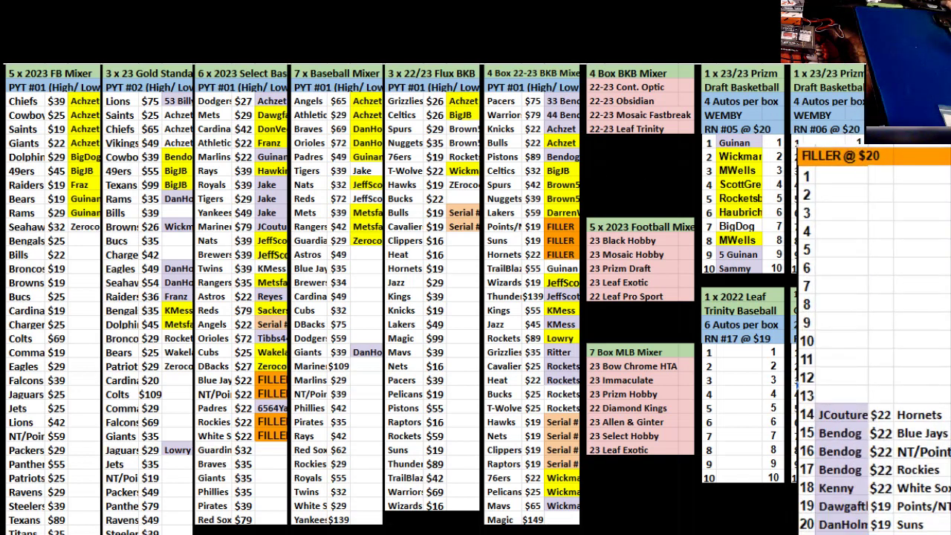
{"action": "left_click", "coordinate": [843, 416]}
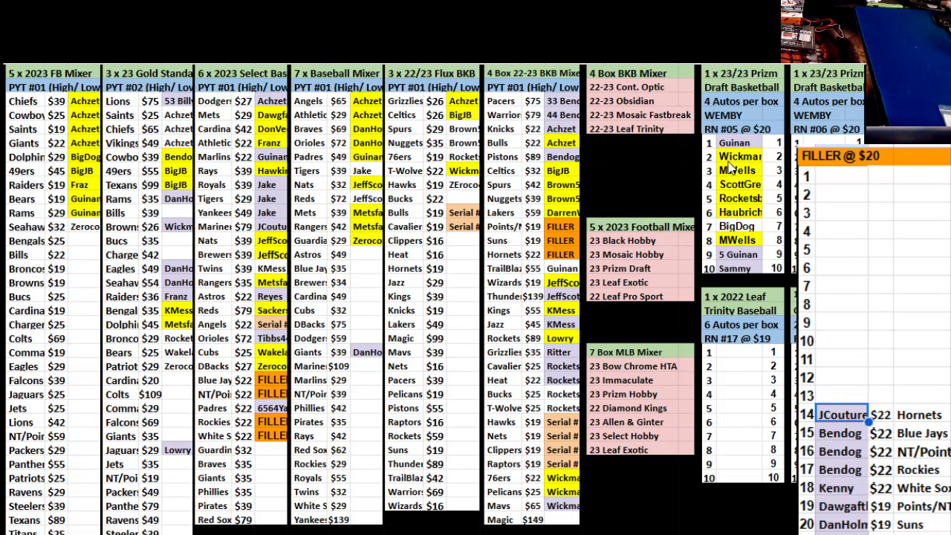
{"action": "double_click", "coordinate": [558, 117]}
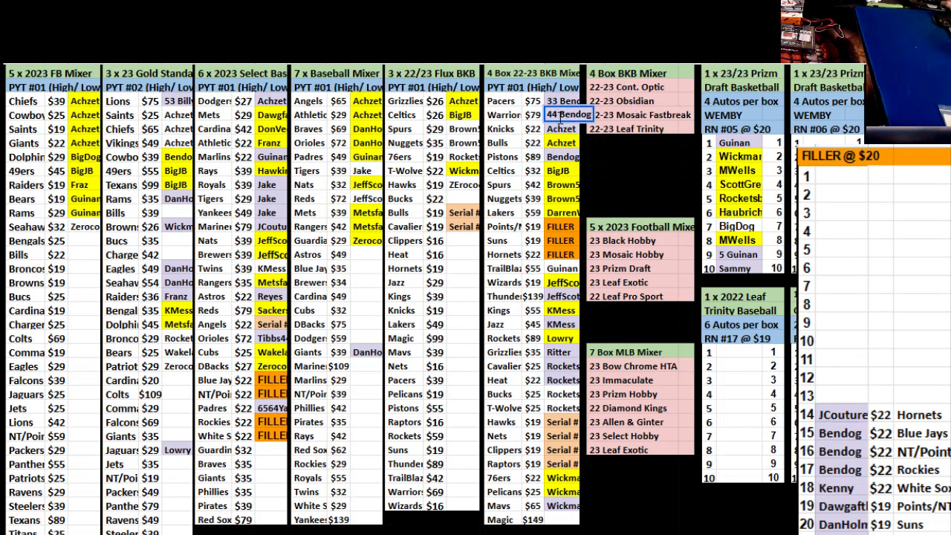
{"action": "left_click", "coordinate": [846, 415]}
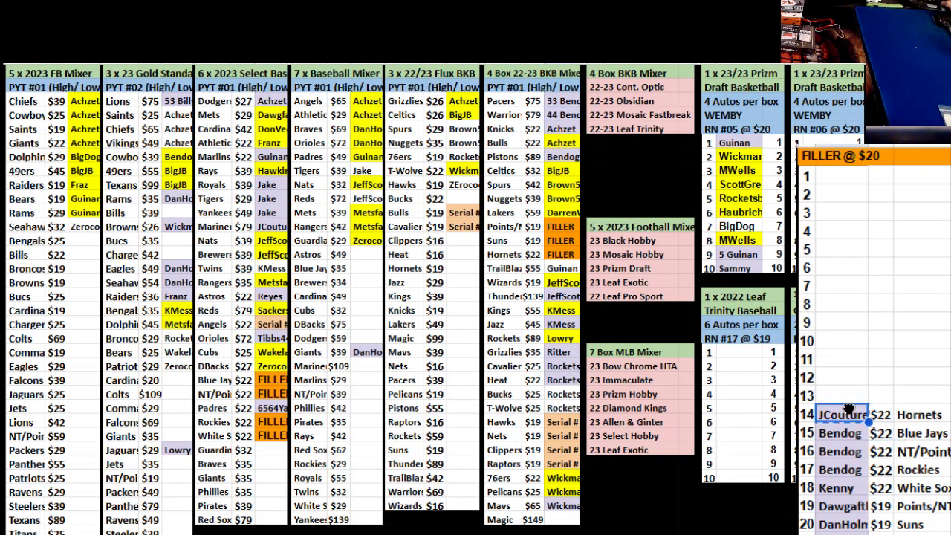
{"action": "left_click_drag", "start_coordinate": [848, 407], "coordinate": [563, 256]}
{"action": "left_click", "coordinate": [830, 437]}
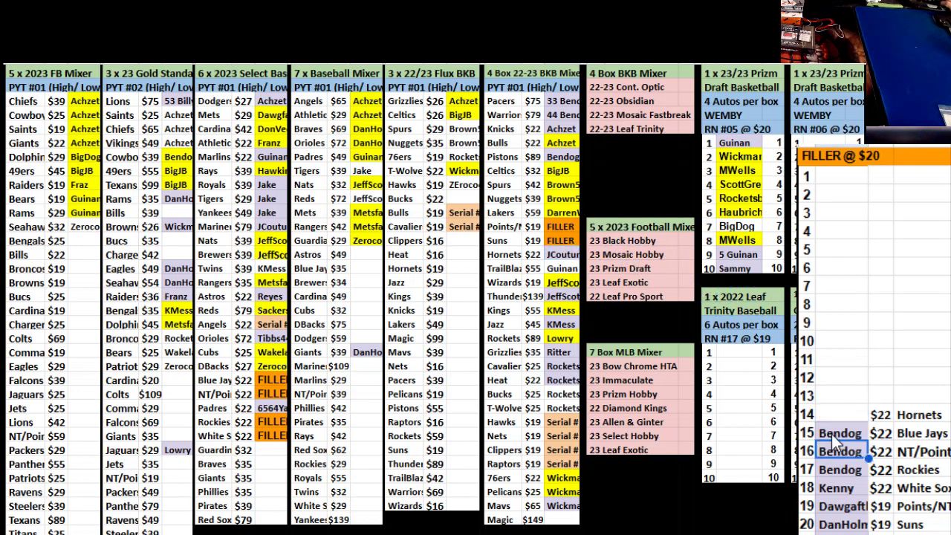
{"action": "left_click_drag", "start_coordinate": [842, 418], "coordinate": [285, 386]}
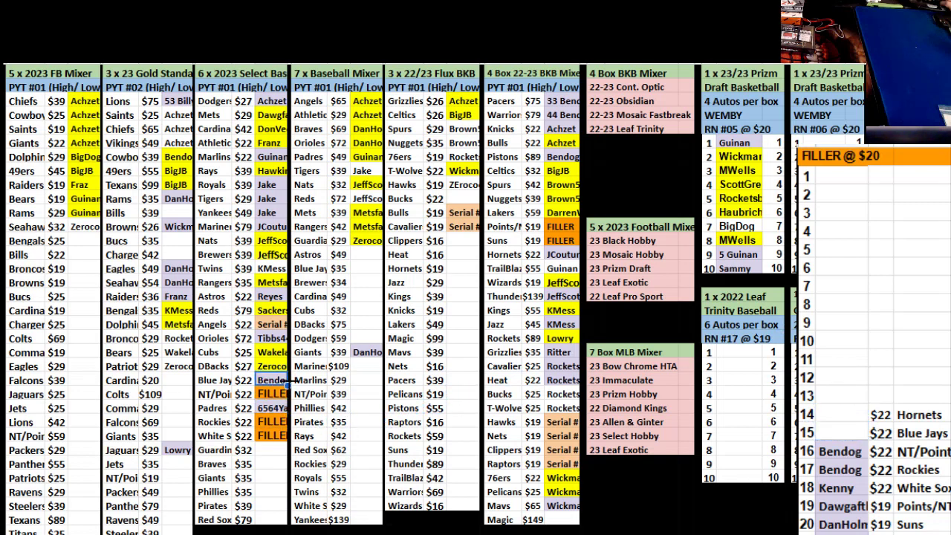
{"action": "left_click", "coordinate": [842, 449]}
{"action": "left_click_drag", "start_coordinate": [844, 441], "coordinate": [274, 395]}
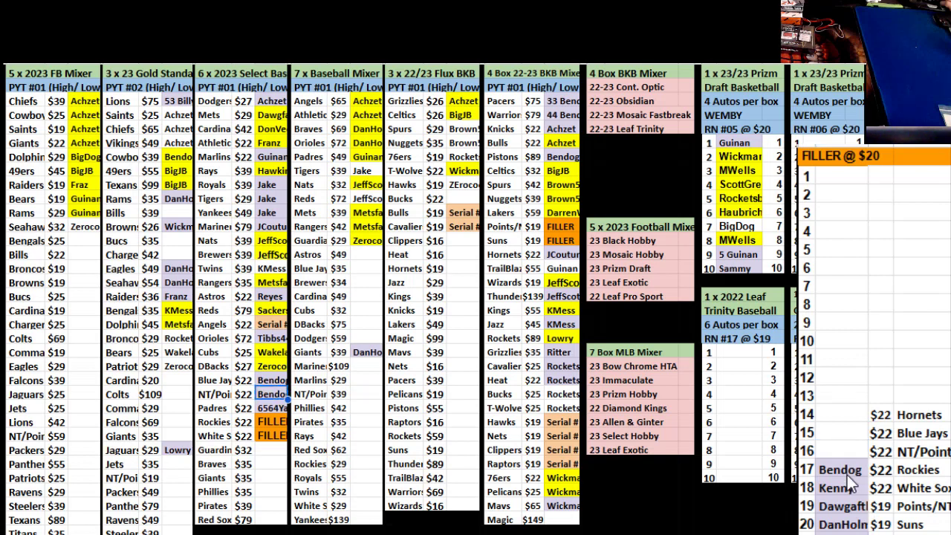
- Shift the Blue Jays entry into the BKB Mixer, renumber Pacers to 11, and clear filler rows 14–17
{"action": "left_click_drag", "start_coordinate": [847, 463], "coordinate": [283, 425]}
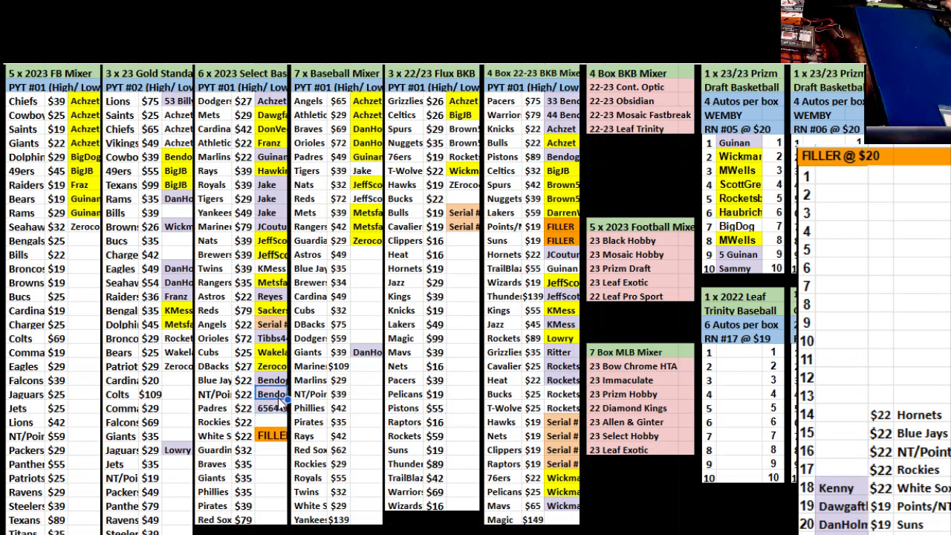
{"action": "key", "text": "ctrl+z"}
{"action": "key", "text": "ctrl+z"}
{"action": "left_click", "coordinate": [281, 379]}
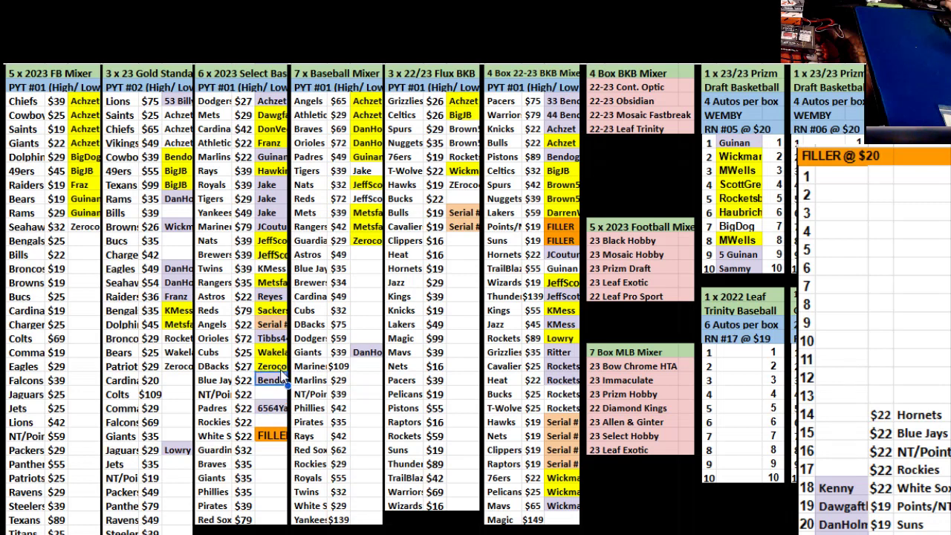
{"action": "left_click_drag", "start_coordinate": [283, 374], "coordinate": [561, 116]}
{"action": "double_click", "coordinate": [559, 104]}
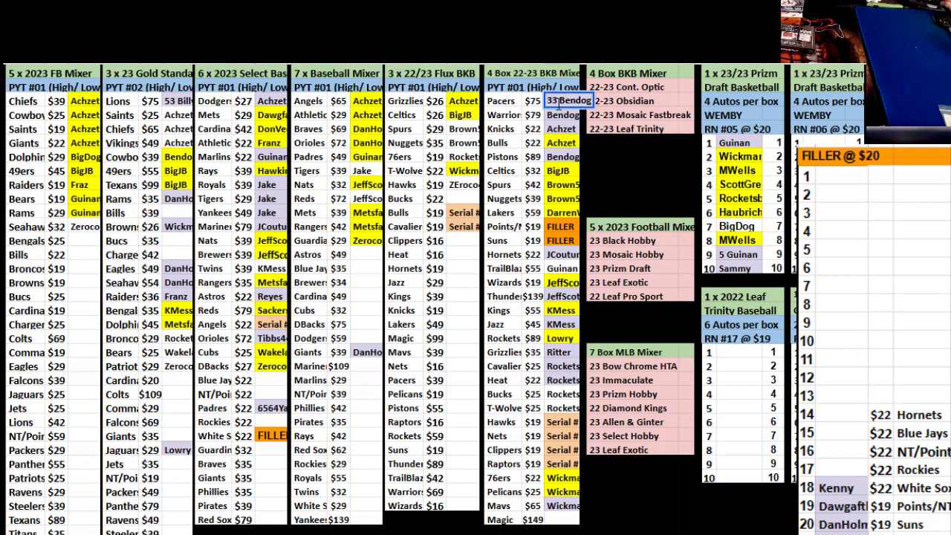
{"action": "key", "text": "BackSpace"}
{"action": "key", "text": "BackSpace"}
{"action": "type", "text": "11"}
{"action": "left_click_drag", "start_coordinate": [881, 416], "coordinate": [939, 468]}
{"action": "key", "text": "Delete"}
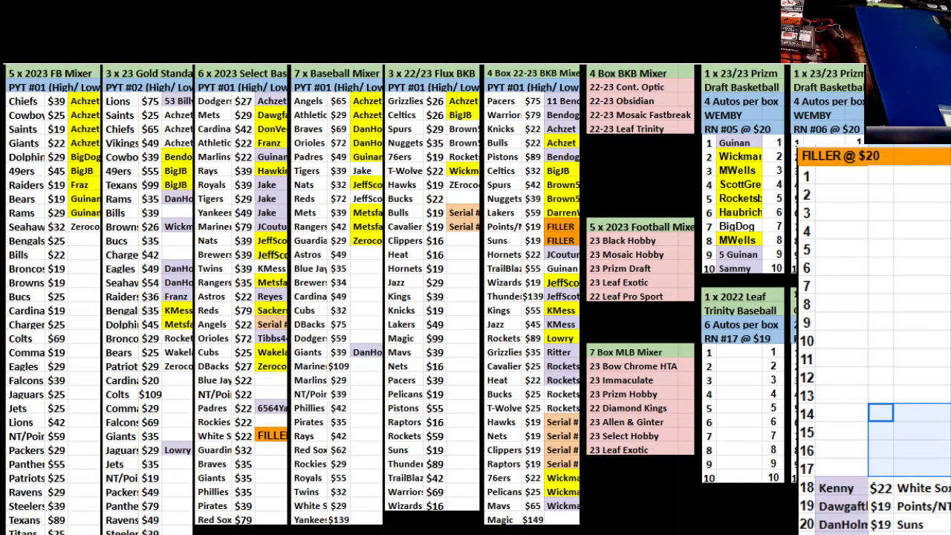
- Move the first filler buyer onto the Suns FILLER slot and shift the leftover price/team cells down one row
{"action": "left_click", "coordinate": [841, 491]}
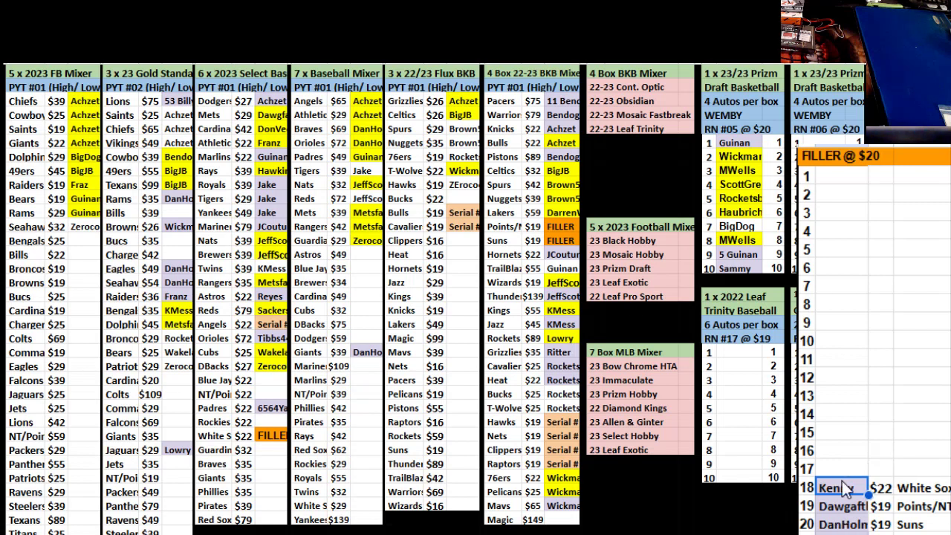
{"action": "left_click_drag", "start_coordinate": [842, 481], "coordinate": [553, 245]}
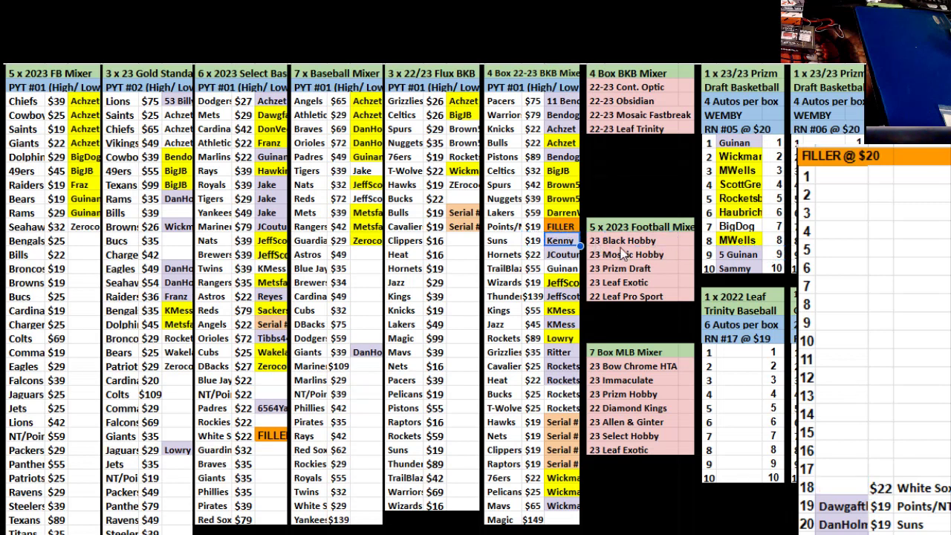
{"action": "left_click", "coordinate": [880, 488]}
{"action": "left_click", "coordinate": [914, 524], "text": "shift"}
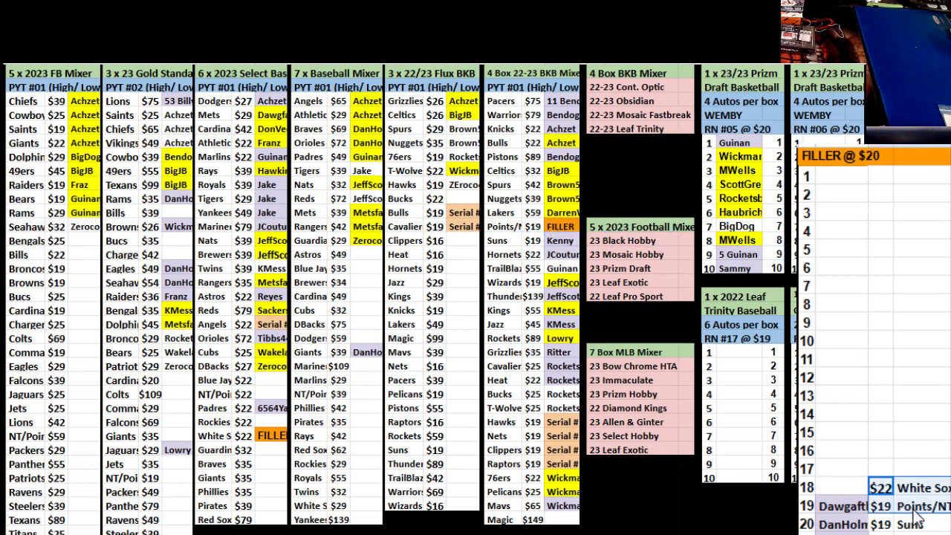
{"action": "left_click_drag", "start_coordinate": [914, 481], "coordinate": [914, 499]}
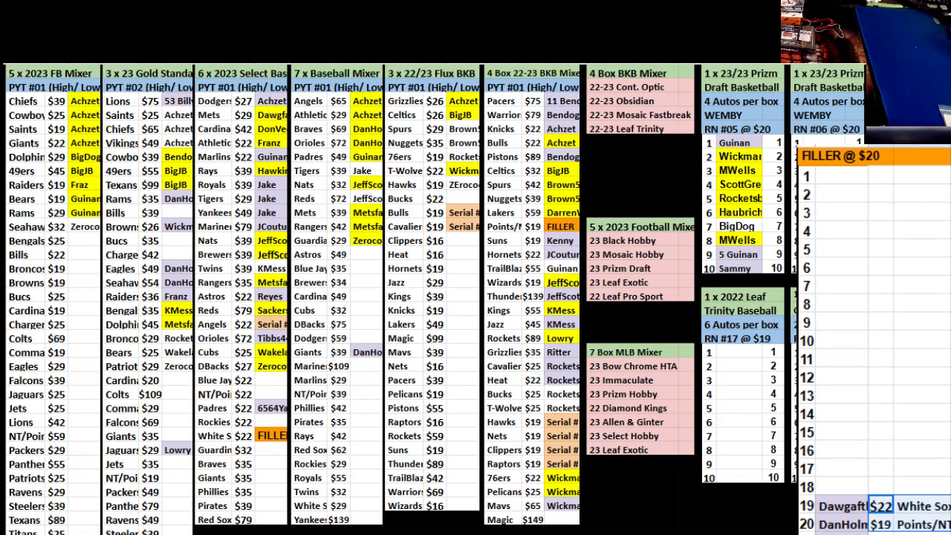
- Put the second filler buyer on the White Sox FILLER slot and the third into an open break slot
{"action": "left_click", "coordinate": [842, 506]}
{"action": "key", "text": "ctrl+c"}
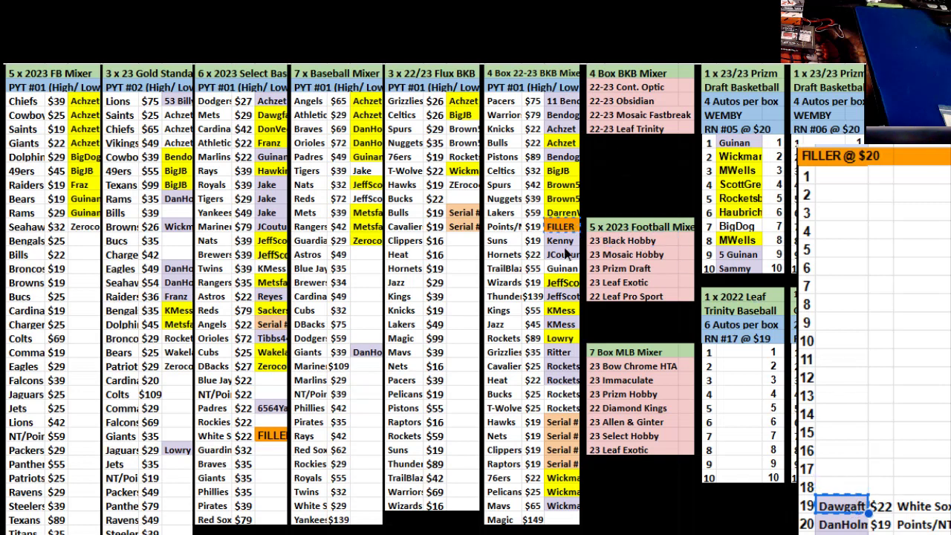
{"action": "left_click", "coordinate": [272, 435]}
{"action": "key", "text": "ctrl+v"}
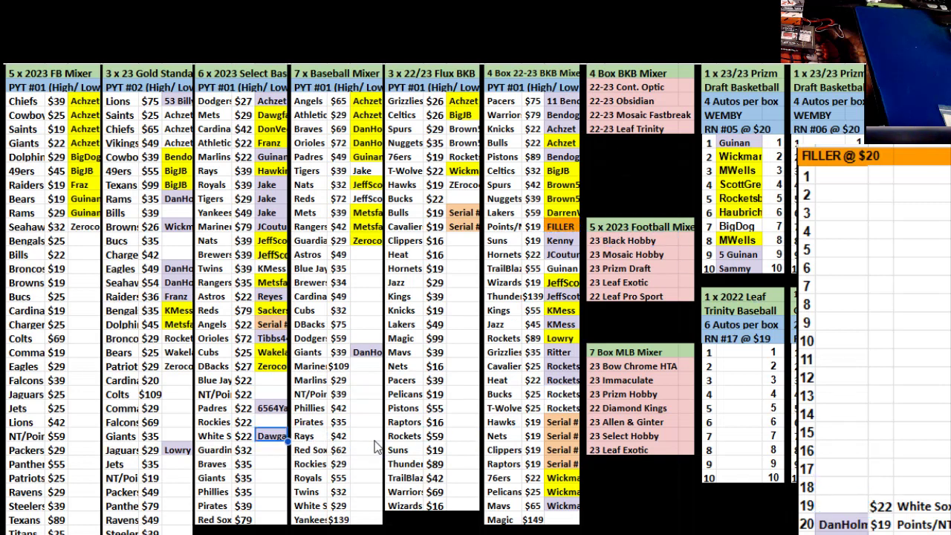
{"action": "left_click", "coordinate": [847, 525]}
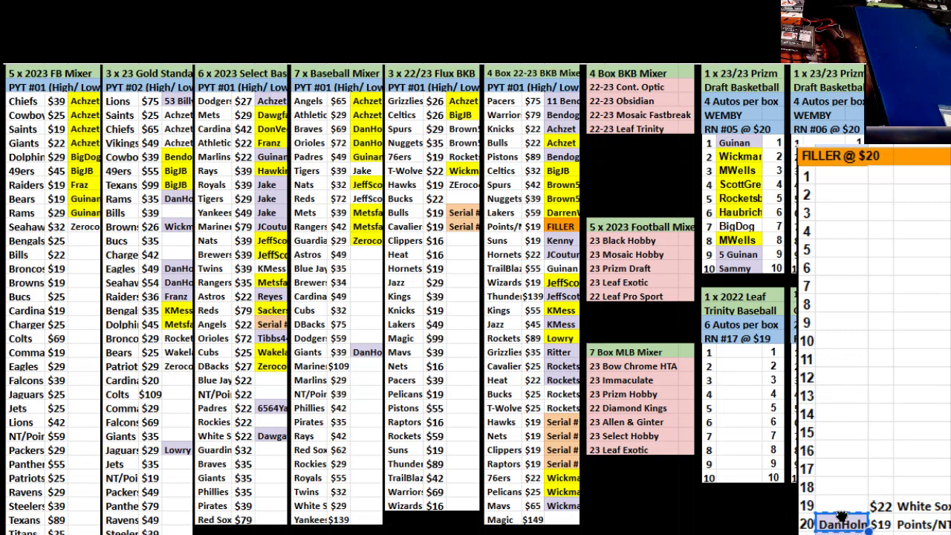
{"action": "left_click_drag", "start_coordinate": [841, 515], "coordinate": [745, 365]}
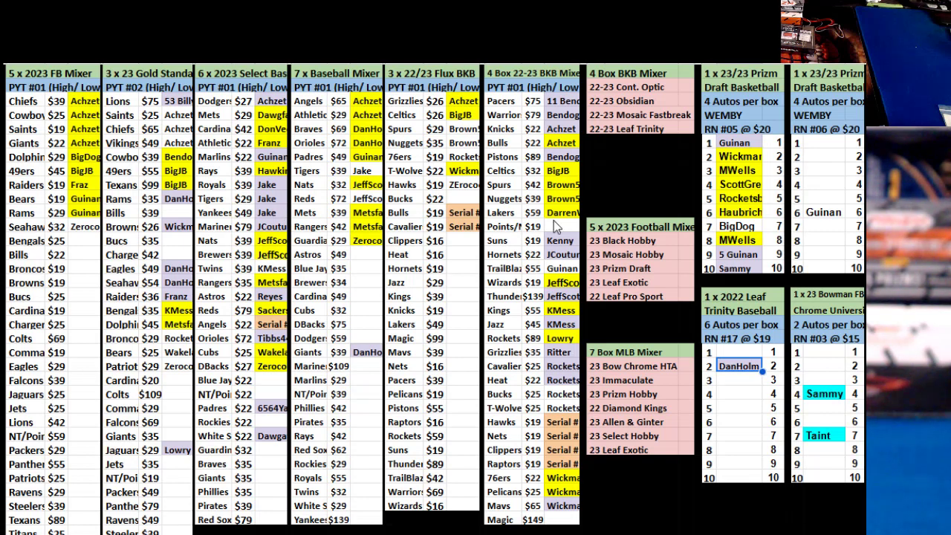
- Set the RN #05, RN #06 and RN #03 draft list names to Calibri
{"action": "left_click_drag", "start_coordinate": [743, 145], "coordinate": [748, 269]}
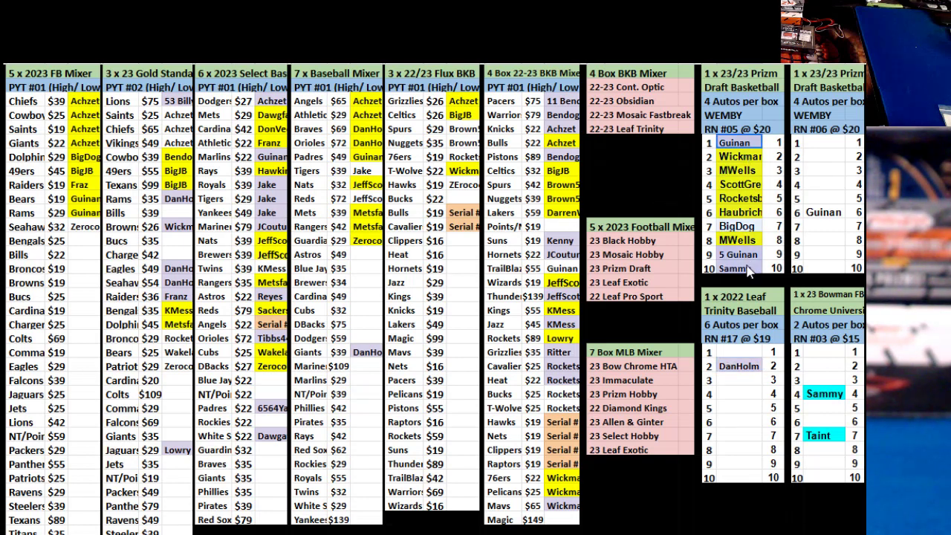
{"action": "left_click", "coordinate": [390, 52]}
{"action": "left_click", "coordinate": [394, 103]}
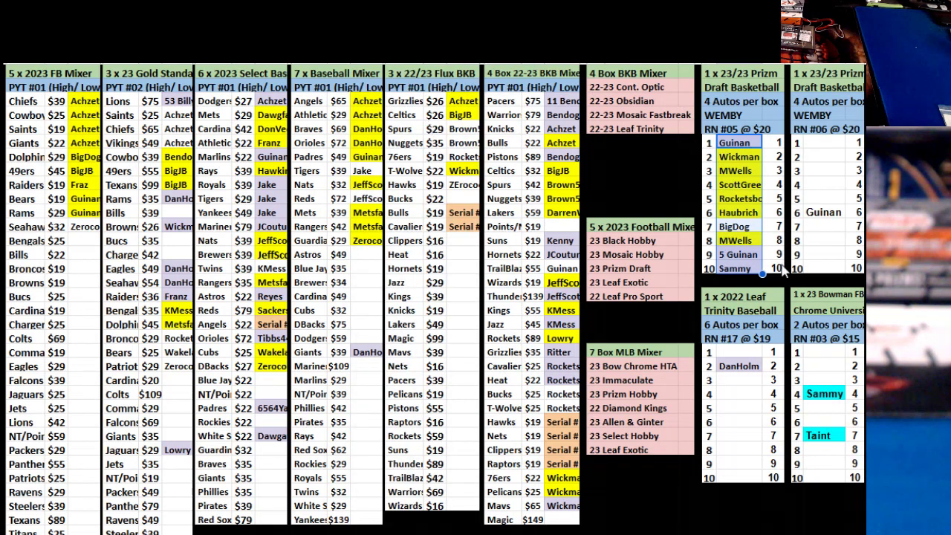
{"action": "left_click_drag", "start_coordinate": [822, 148], "coordinate": [844, 478]}
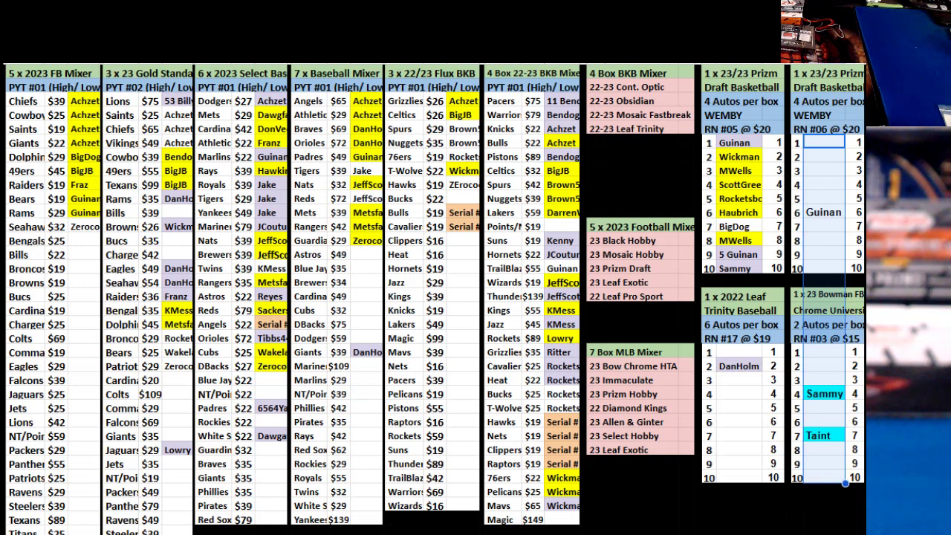
{"action": "left_click", "coordinate": [390, 53]}
{"action": "left_click", "coordinate": [423, 103]}
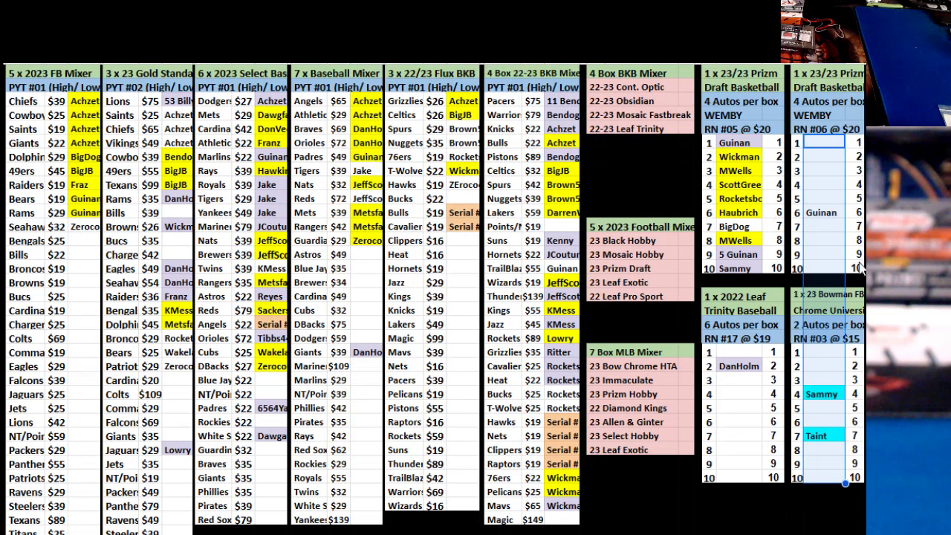
- Sort the 4 Box BKB team list A to Z by buyer name column AM
{"action": "left_click", "coordinate": [509, 104]}
{"action": "left_click_drag", "start_coordinate": [509, 104], "coordinate": [570, 512]}
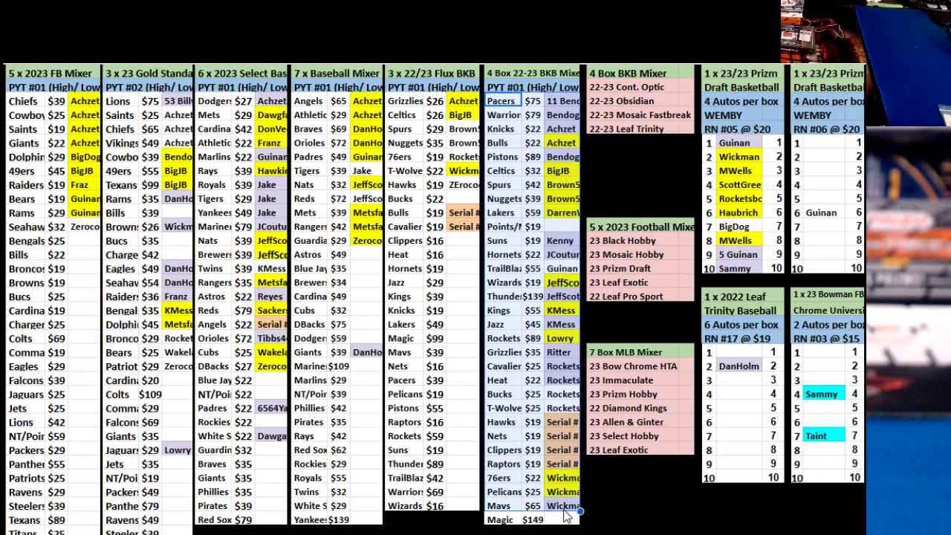
{"action": "right_click", "coordinate": [526, 227]}
{"action": "mouse_move", "coordinate": [654, 531]}
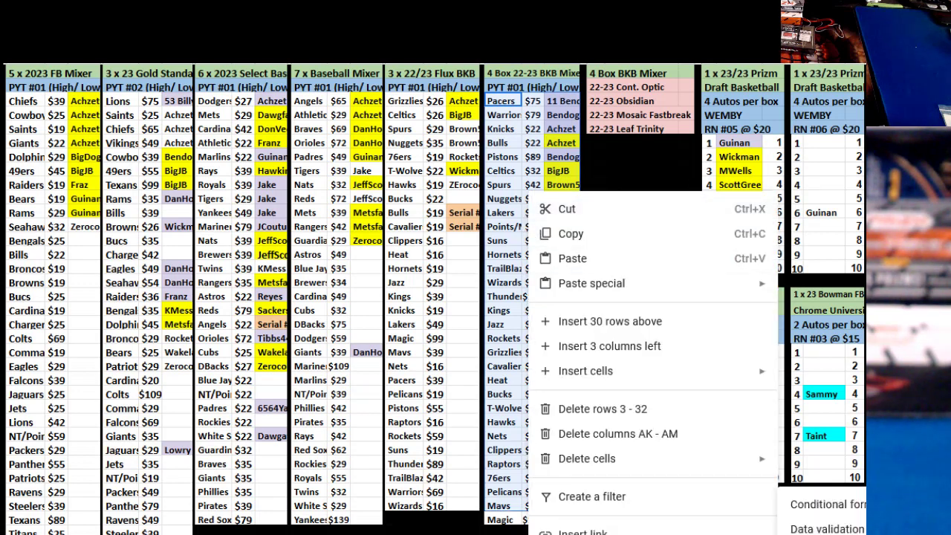
{"action": "left_click", "coordinate": [825, 531]}
{"action": "left_click", "coordinate": [500, 340]}
{"action": "left_click", "coordinate": [523, 367]}
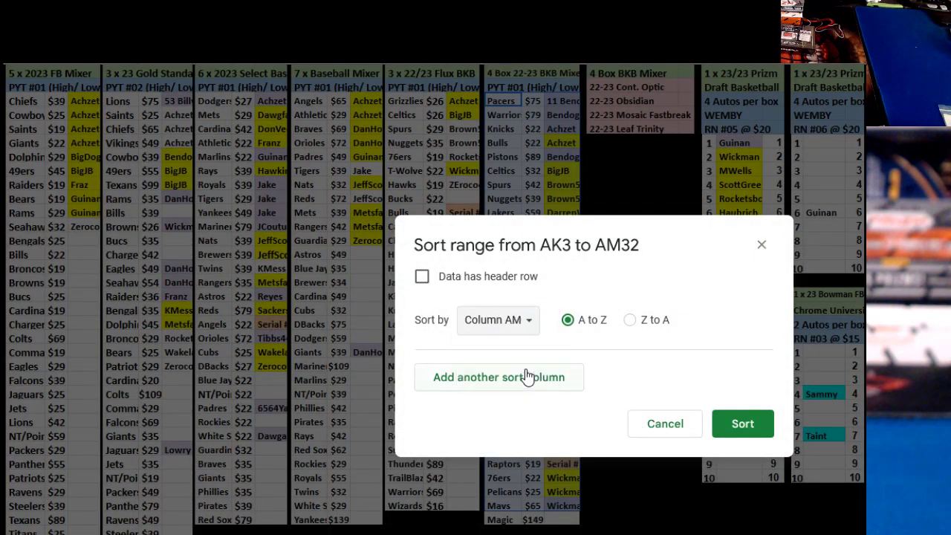
{"action": "left_click", "coordinate": [743, 424]}
- Sort the Select break's team list A to Z by buyer name column S
{"action": "mouse_move", "coordinate": [215, 101]}
{"action": "left_mouse_down"}
{"action": "mouse_move", "coordinate": [252, 434]}
{"action": "mouse_move", "coordinate": [269, 438]}
{"action": "left_mouse_up"}
{"action": "right_click", "coordinate": [217, 277]}
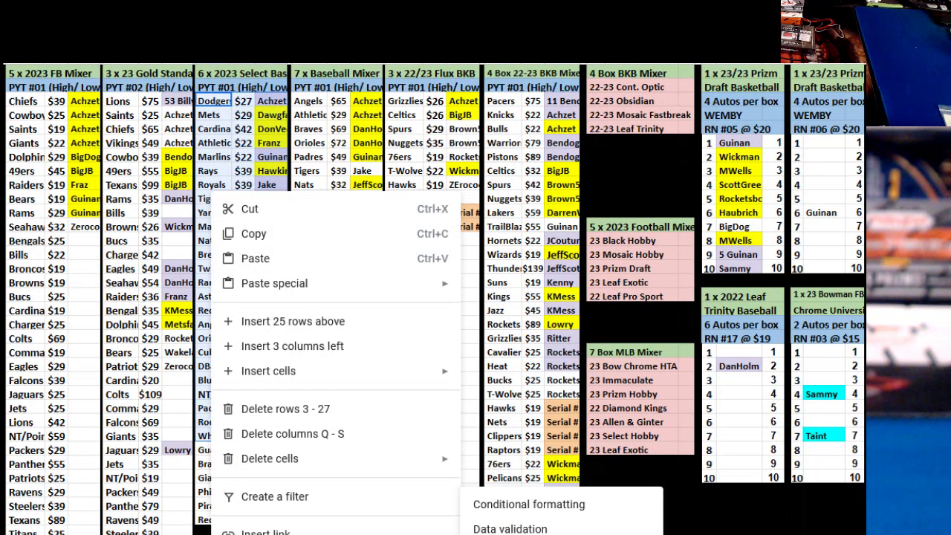
{"action": "left_click", "coordinate": [520, 531]}
{"action": "left_click", "coordinate": [494, 320]}
{"action": "left_click", "coordinate": [510, 370]}
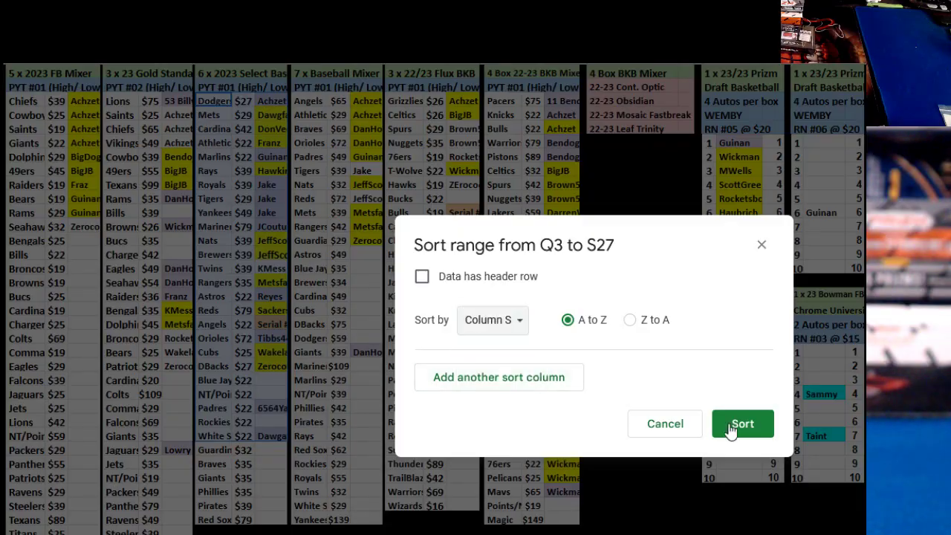
{"action": "left_click", "coordinate": [742, 424]}
- Sort the Gold Standard team list A to Z by buyer name column O
{"action": "left_click_drag", "start_coordinate": [119, 102], "coordinate": [182, 452]}
{"action": "right_click", "coordinate": [158, 253]}
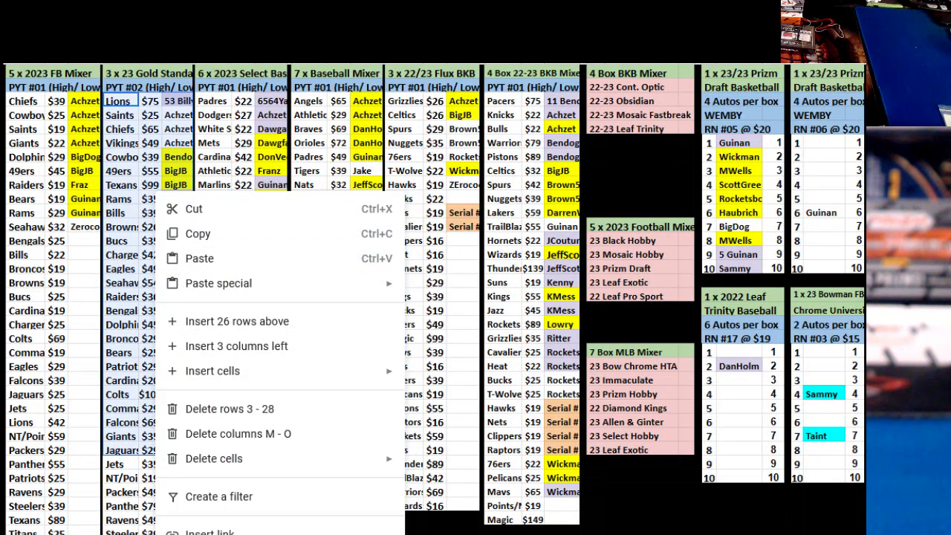
{"action": "left_click", "coordinate": [520, 531]}
{"action": "left_click", "coordinate": [505, 320]}
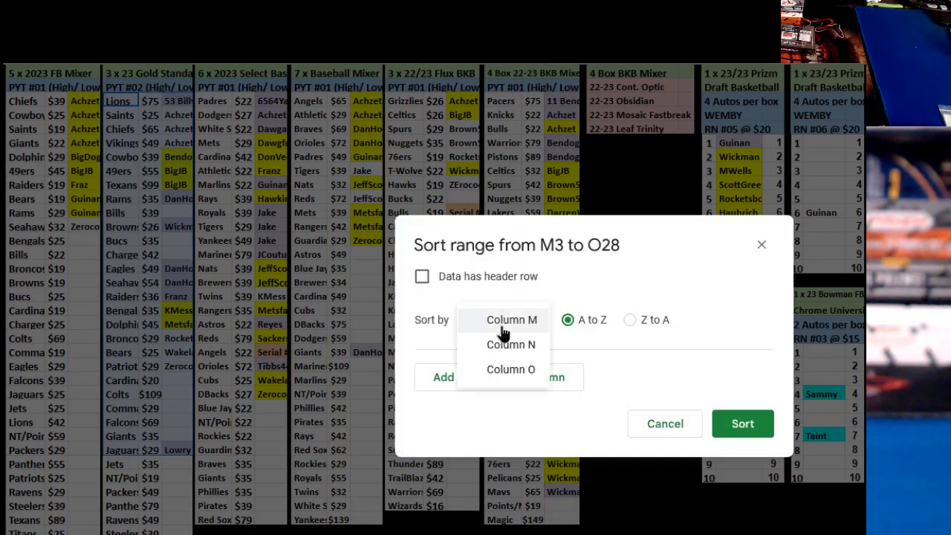
{"action": "left_click", "coordinate": [526, 372]}
{"action": "left_click", "coordinate": [745, 420]}
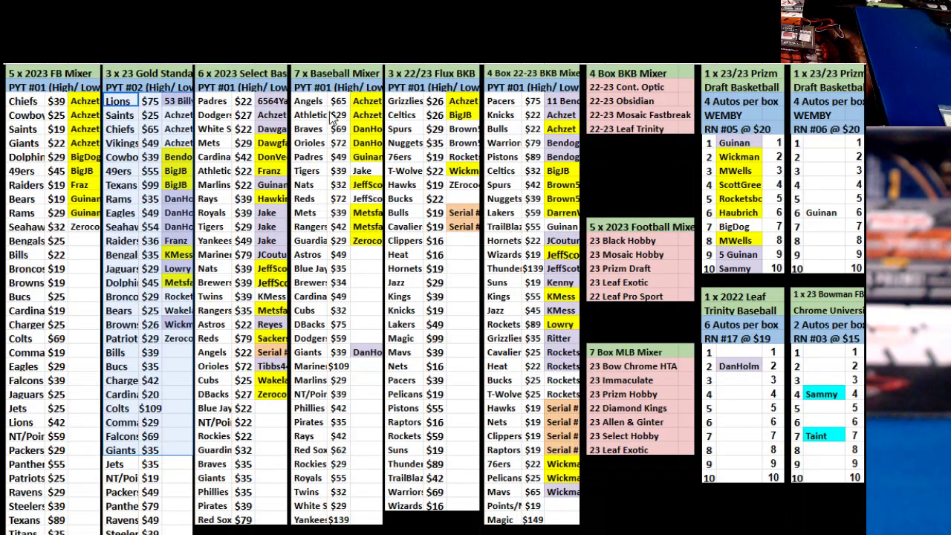
- Sort the Baseball Mixer team list A to Z by buyer name column AA
{"action": "left_click_drag", "start_coordinate": [318, 102], "coordinate": [374, 356]}
{"action": "right_click", "coordinate": [406, 358]}
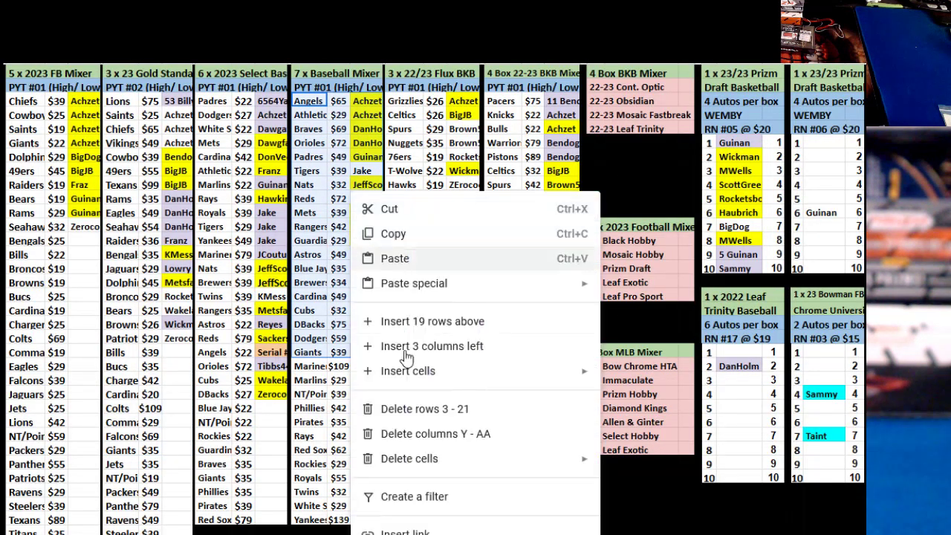
{"action": "left_click", "coordinate": [520, 532]}
{"action": "left_click", "coordinate": [508, 320]}
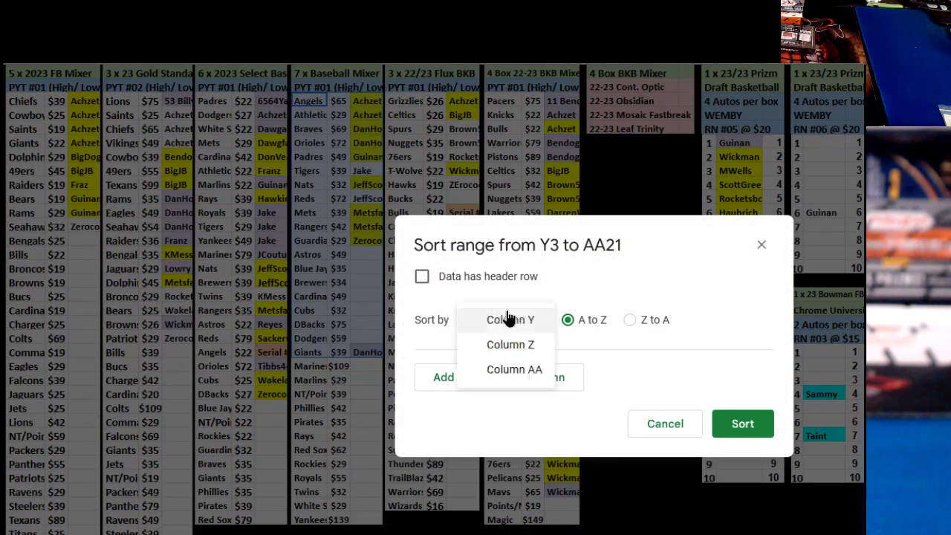
{"action": "left_click", "coordinate": [514, 370]}
{"action": "left_click", "coordinate": [739, 435]}
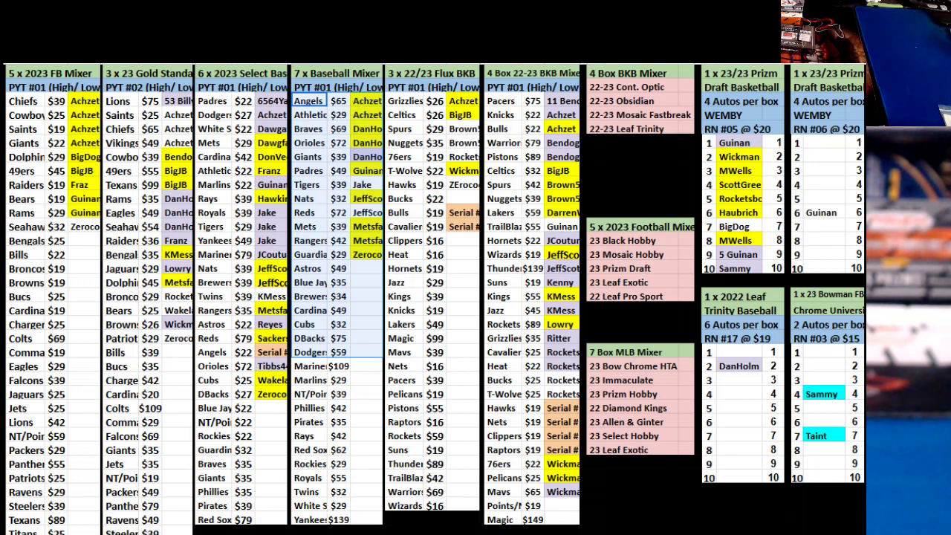
- Sort the Flux BKB team list A to Z by buyer name column AI
{"action": "left_click_drag", "start_coordinate": [407, 103], "coordinate": [466, 223]}
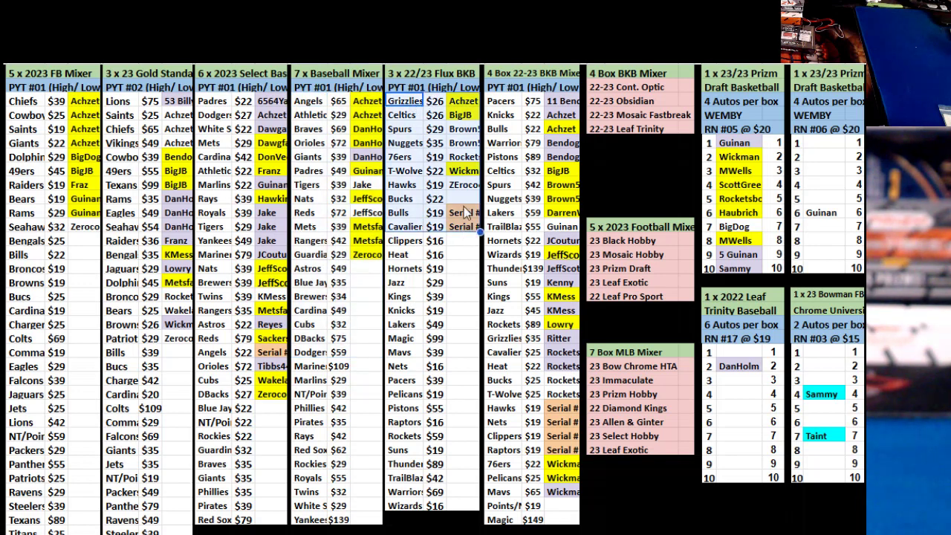
{"action": "right_click", "coordinate": [441, 165]}
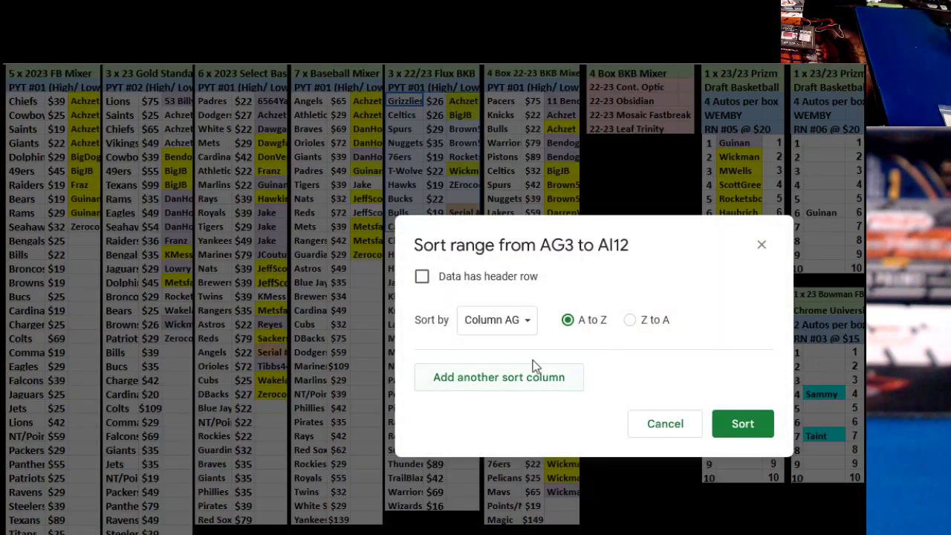
{"action": "left_click", "coordinate": [488, 319]}
{"action": "left_click", "coordinate": [510, 369]}
{"action": "left_click", "coordinate": [743, 428]}
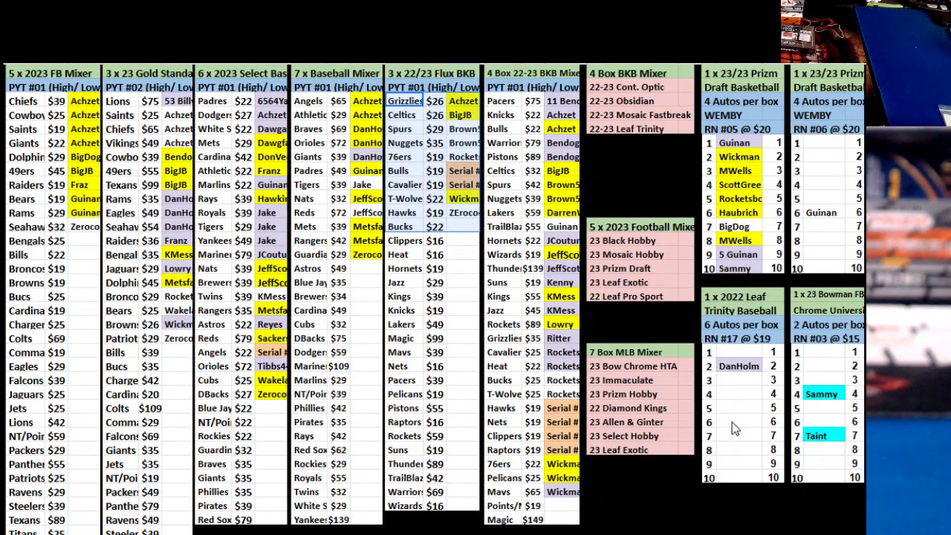